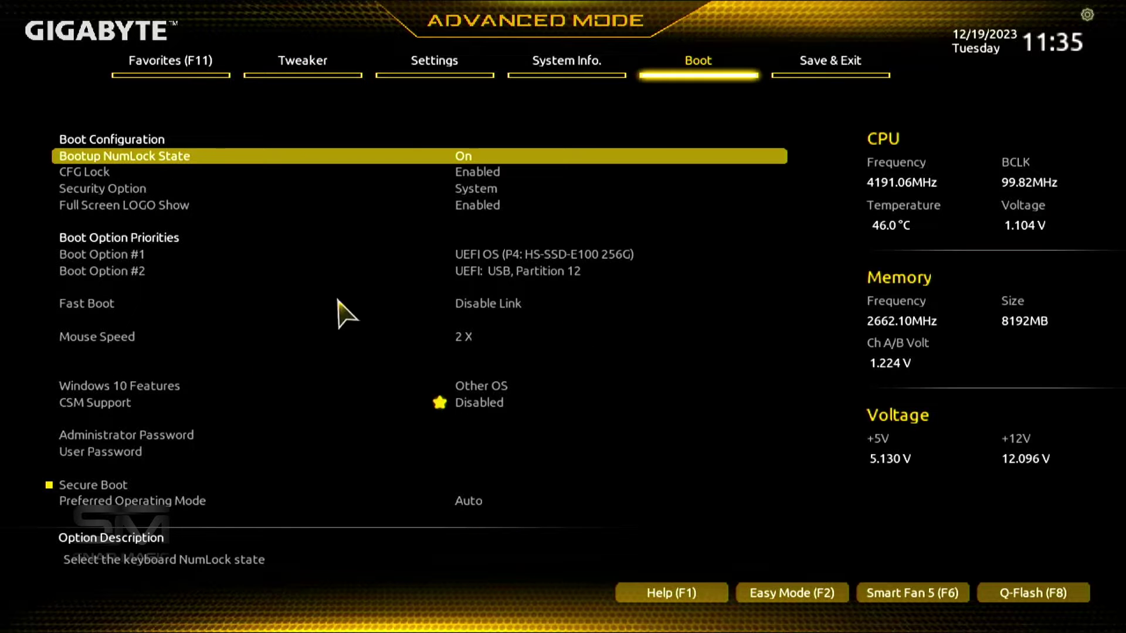
# Step: Verify Secure Boot Enable is Disabled, then move to the Save & Exit options
pyautogui.click(92, 490)
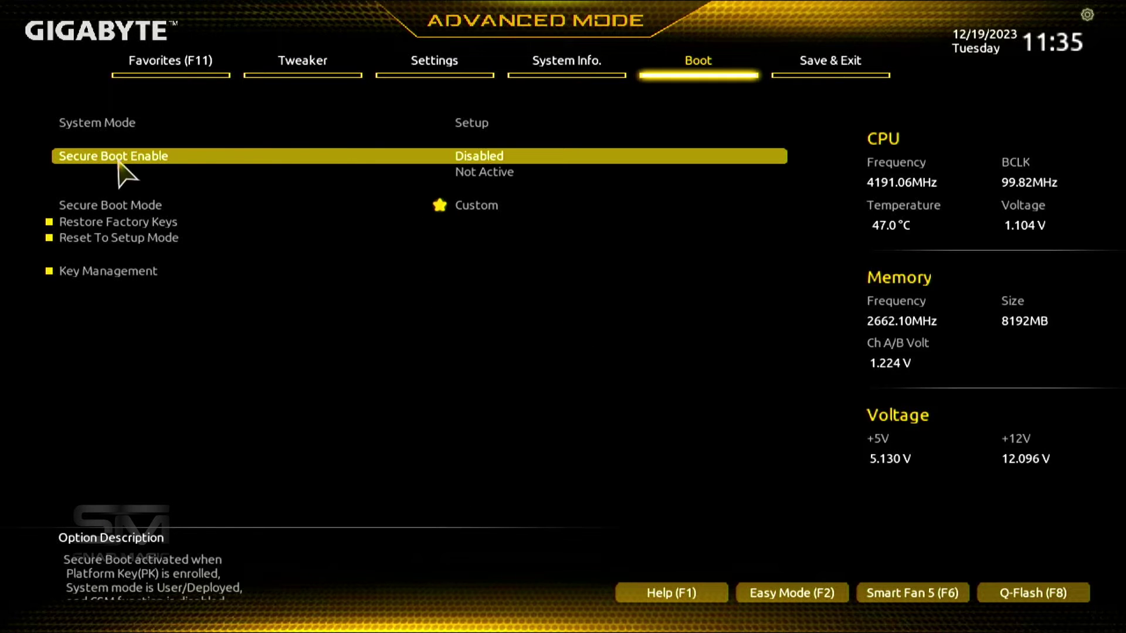
pyautogui.click(847, 60)
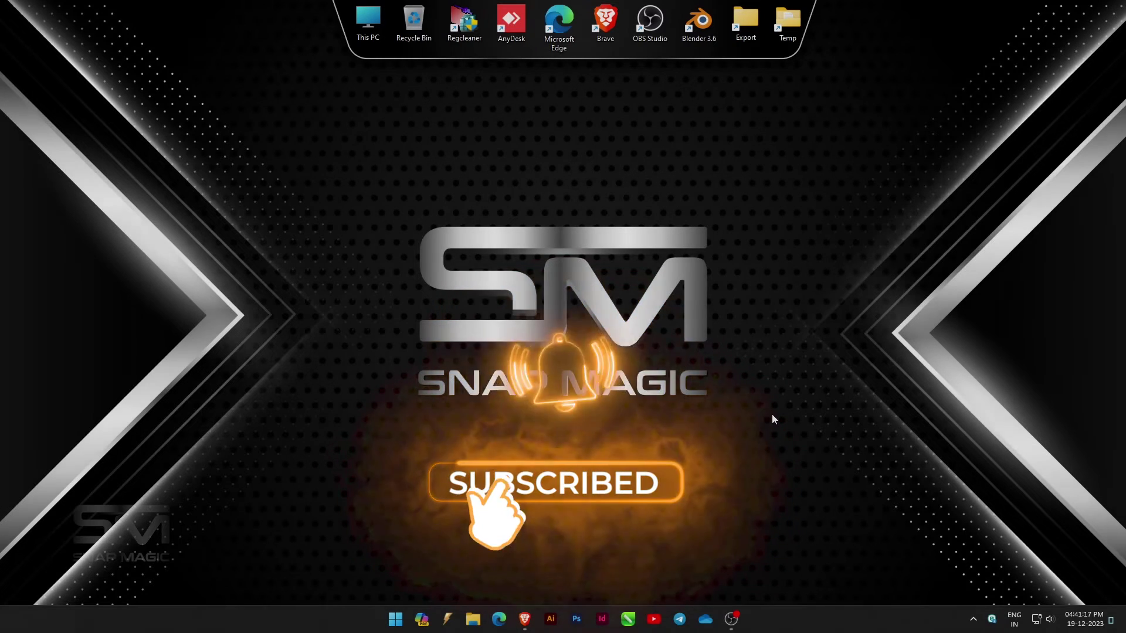
# Step: Add the Chromebook Recovery Utility extension to Brave from its Chrome Web Store page
pyautogui.click(525, 618)
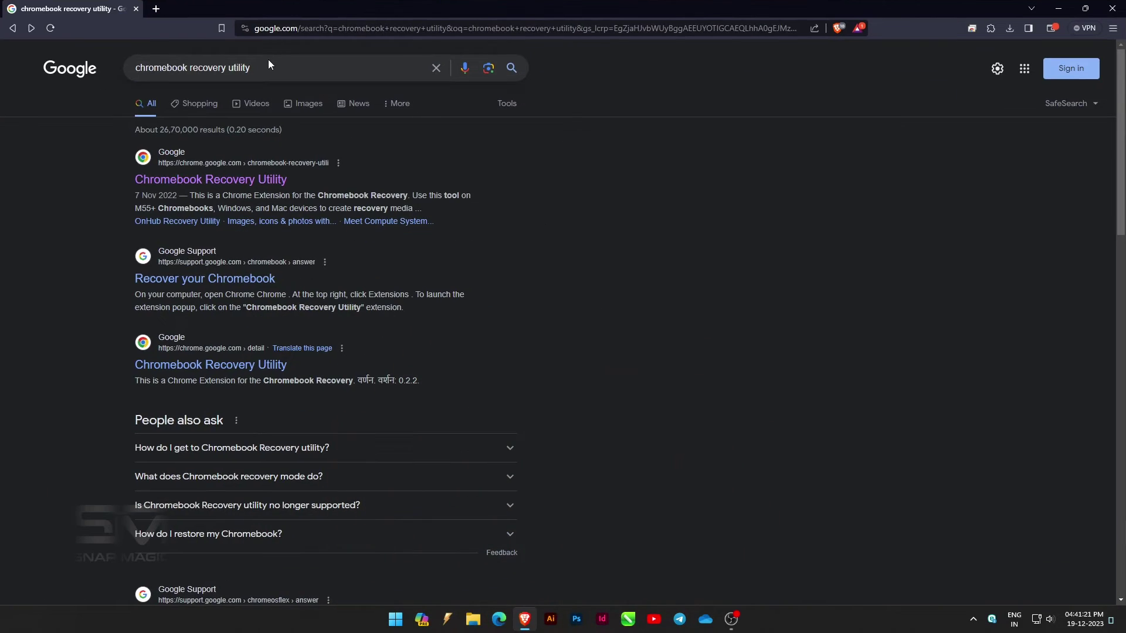
pyautogui.moveTo(268, 67); pyautogui.dragTo(127, 68)
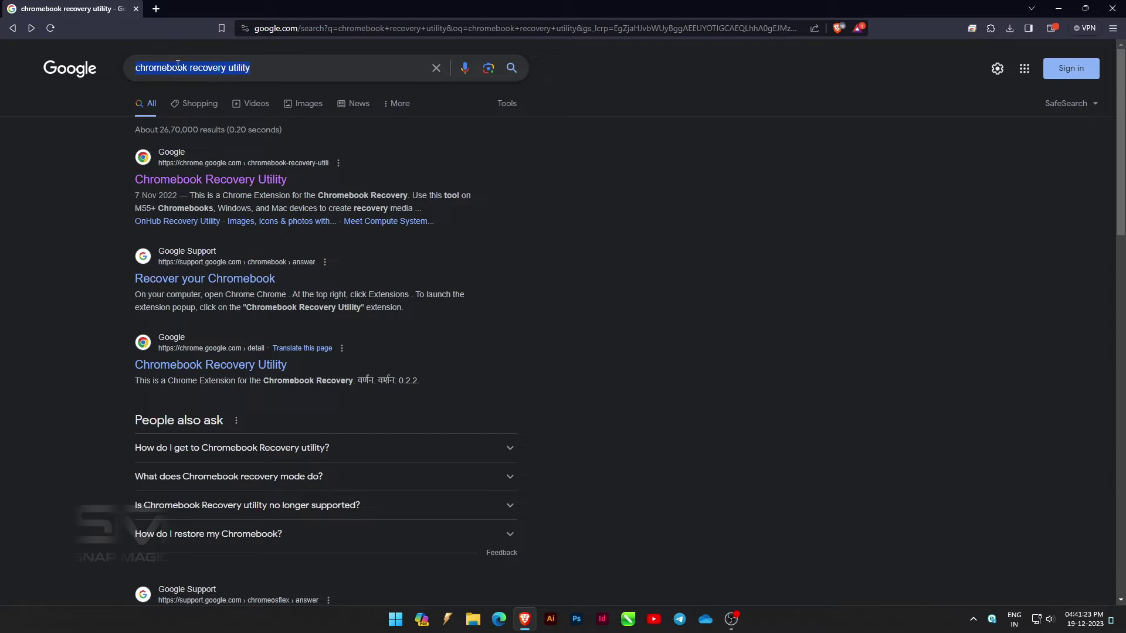
pyautogui.click(71, 173)
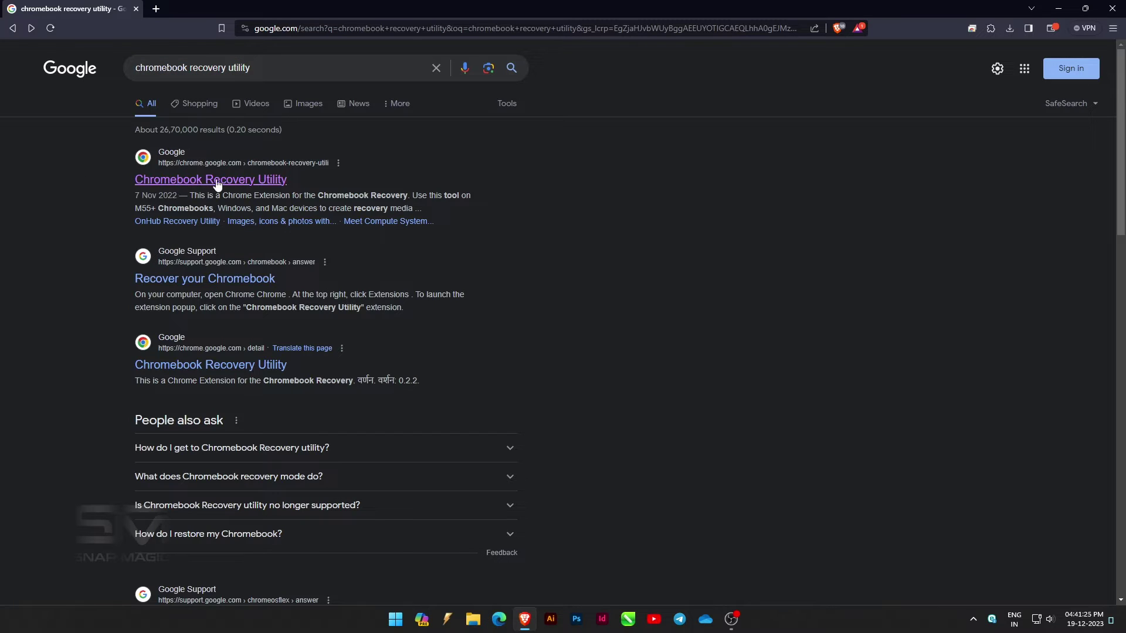
pyautogui.click(198, 183)
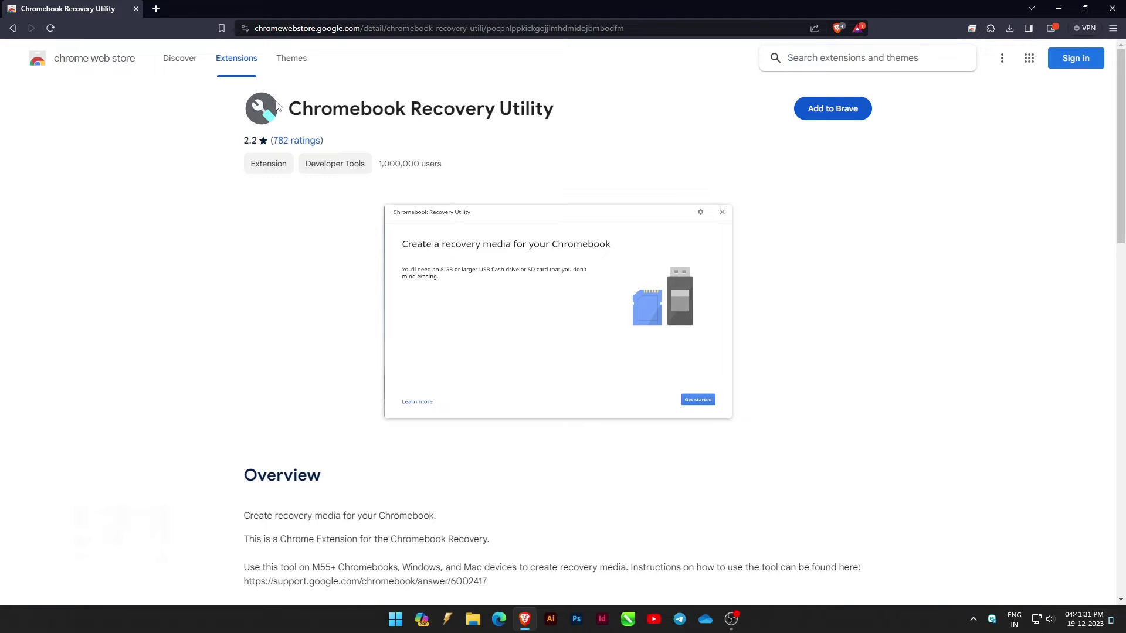
pyautogui.click(814, 118)
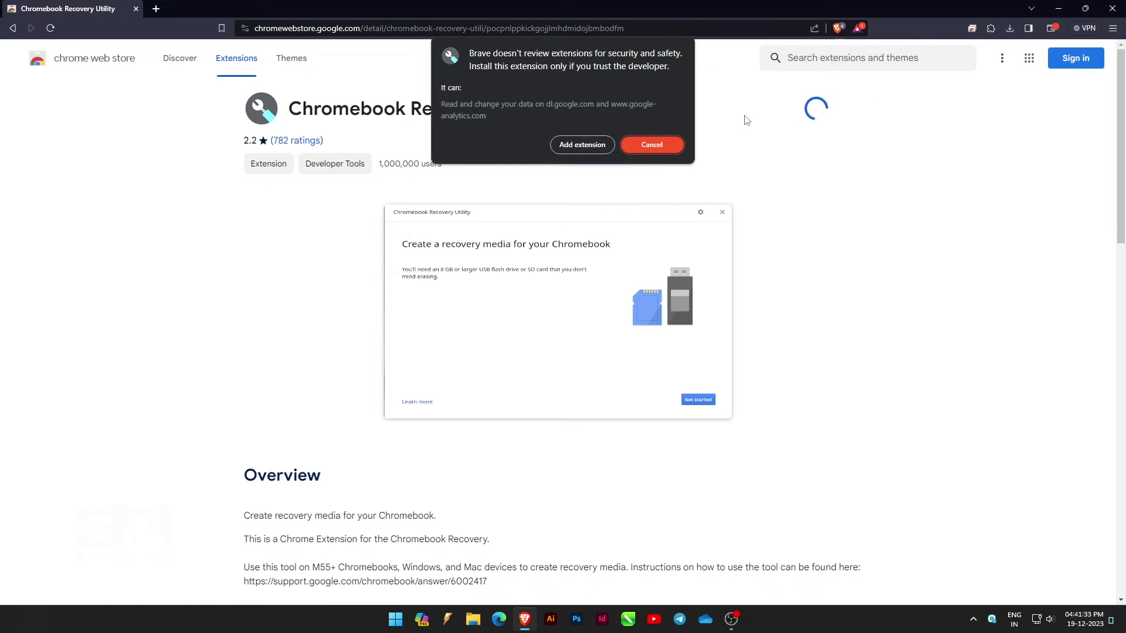
pyautogui.click(583, 144)
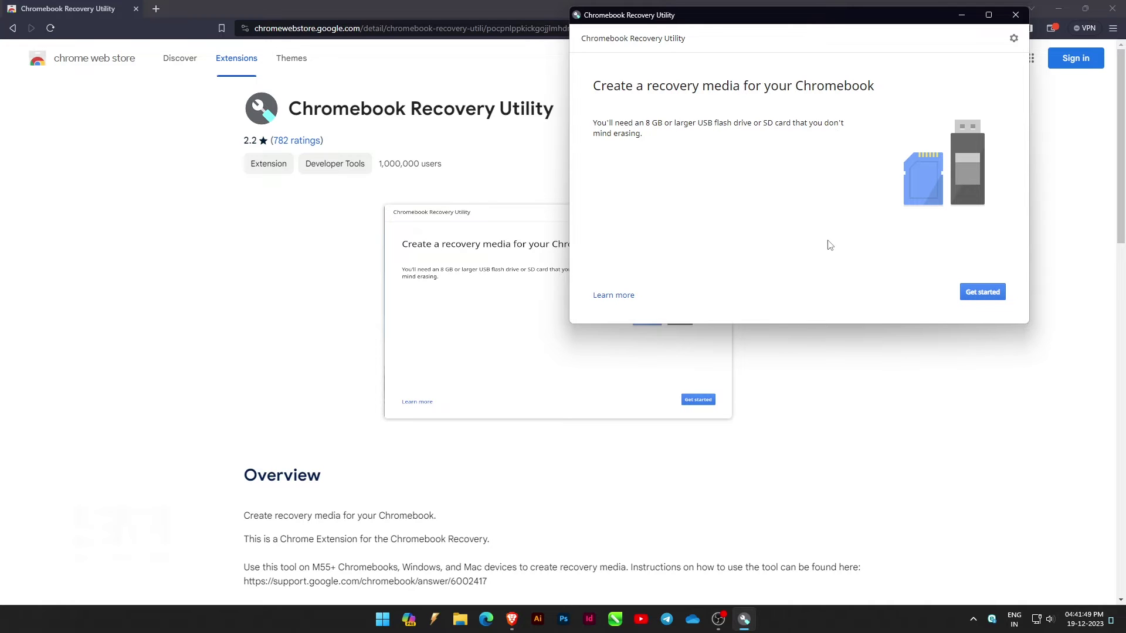
# Step: Choose Google ChromeOS Flex / ChromeOS Flex as the model from the list
pyautogui.click(980, 294)
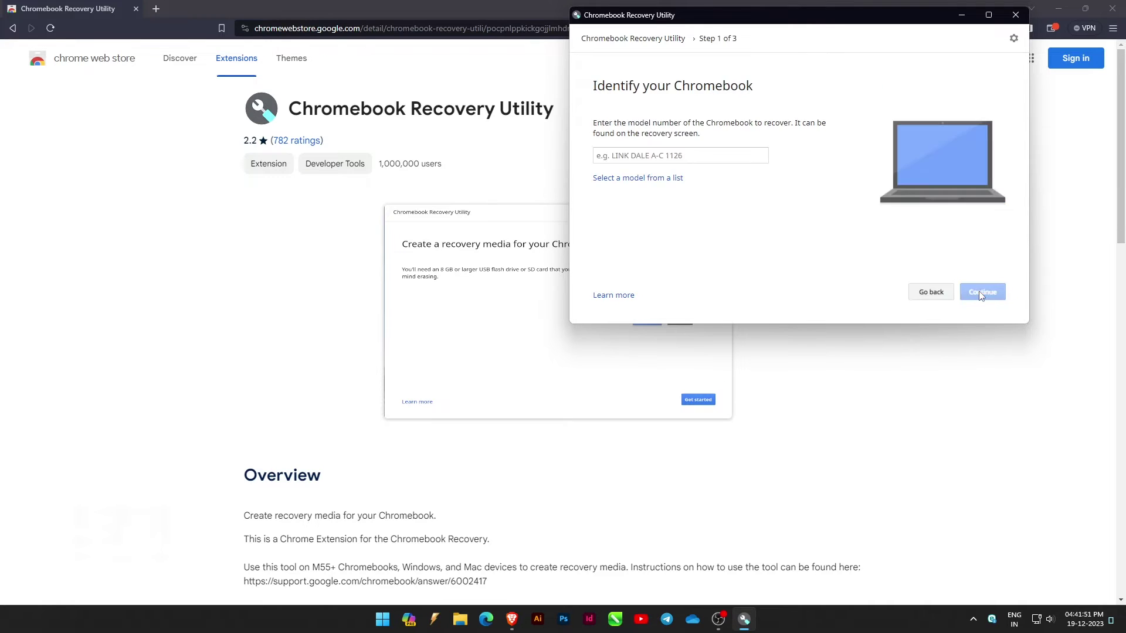
pyautogui.click(660, 180)
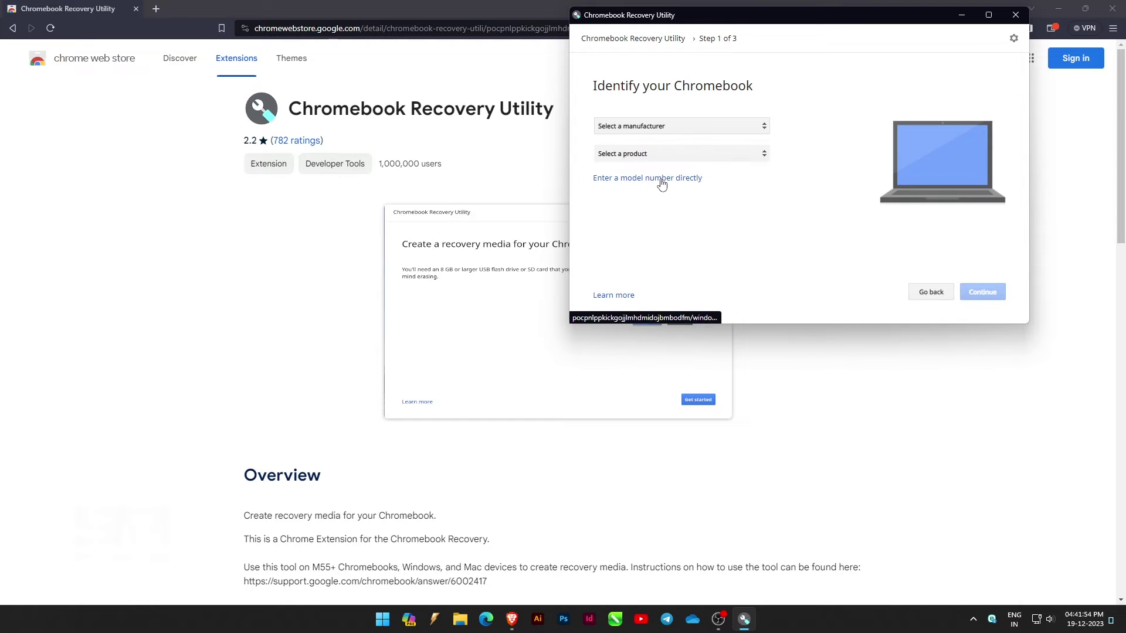
pyautogui.click(666, 130)
pyautogui.moveTo(747, 150); pyautogui.dragTo(759, 195)
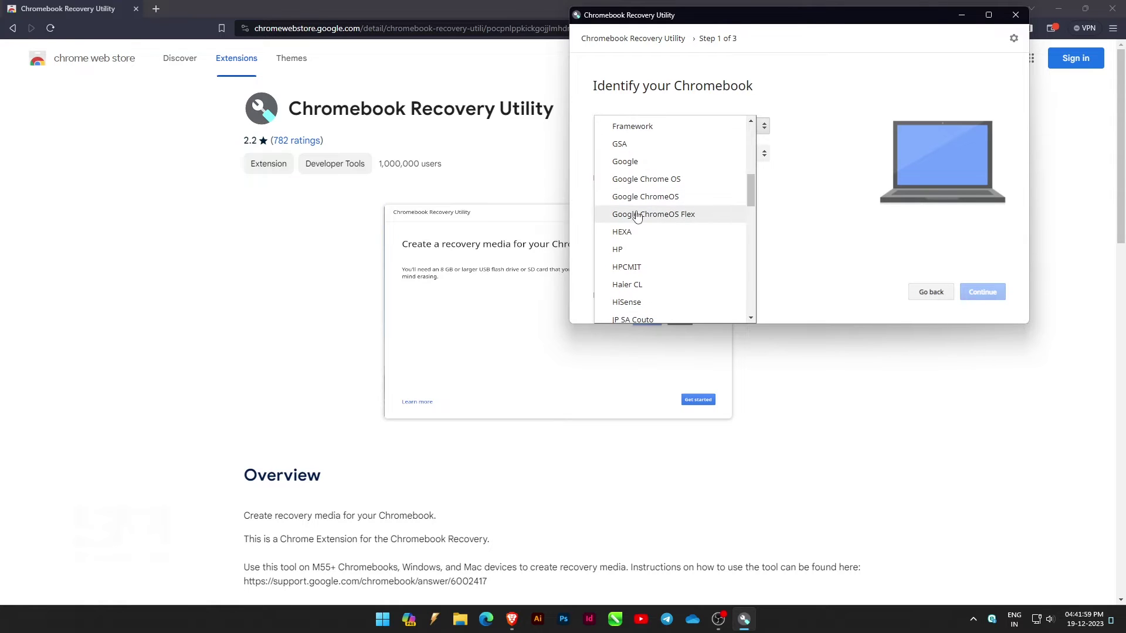
pyautogui.click(689, 217)
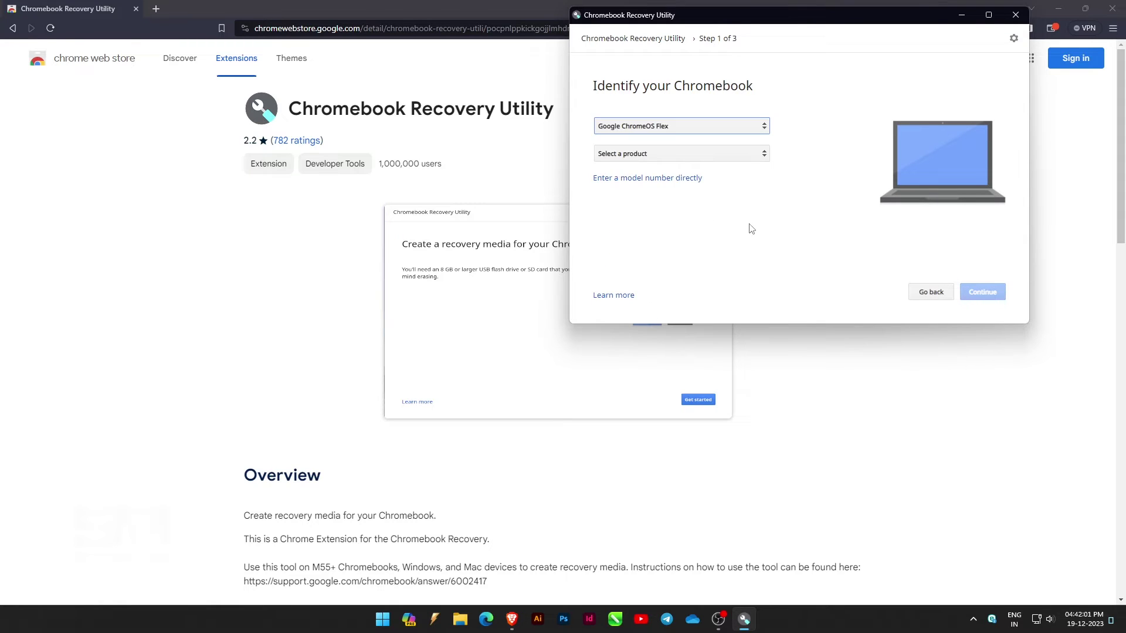
pyautogui.click(724, 154)
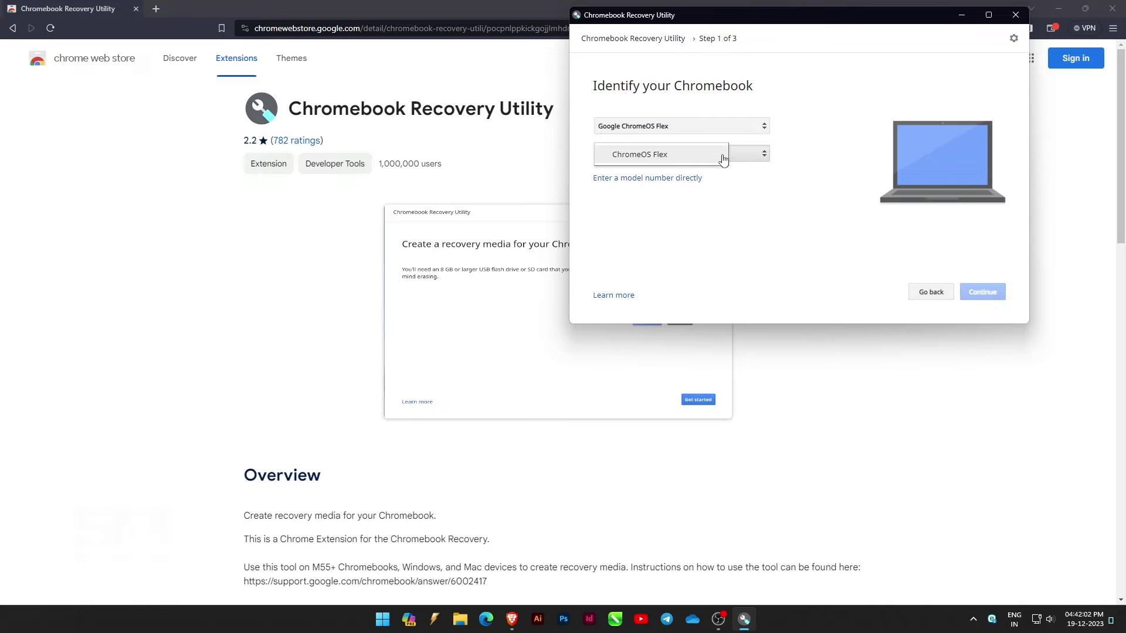
pyautogui.click(634, 158)
pyautogui.click(982, 293)
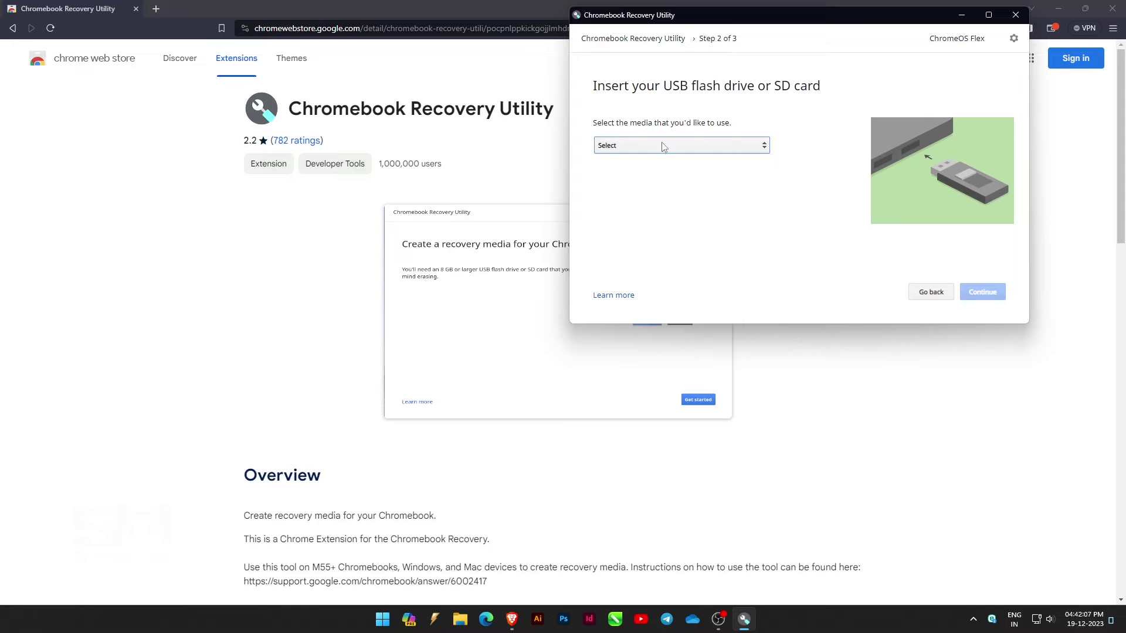
# Step: Select the 57.3 GB SanDisk USB drive and start writing the recovery image
pyautogui.click(663, 146)
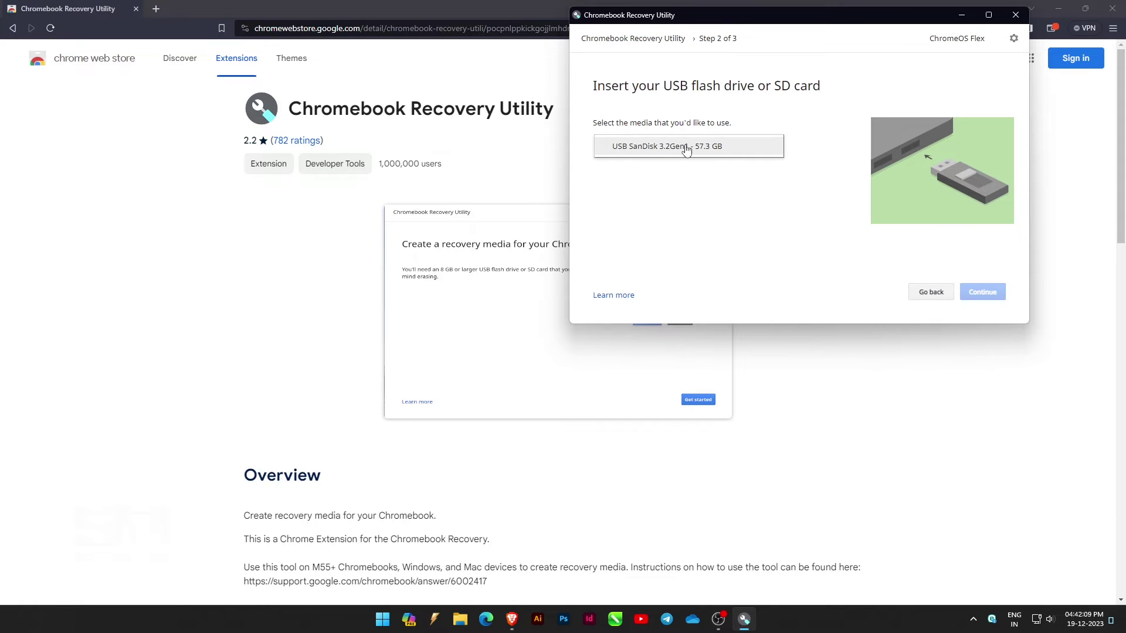
pyautogui.click(686, 148)
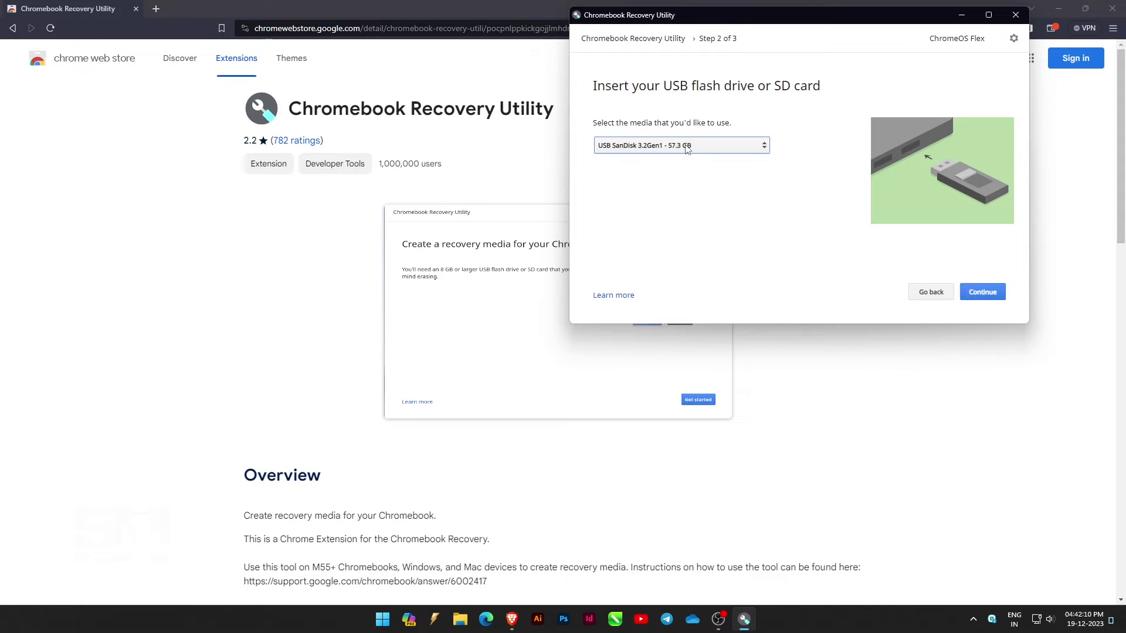
pyautogui.click(986, 297)
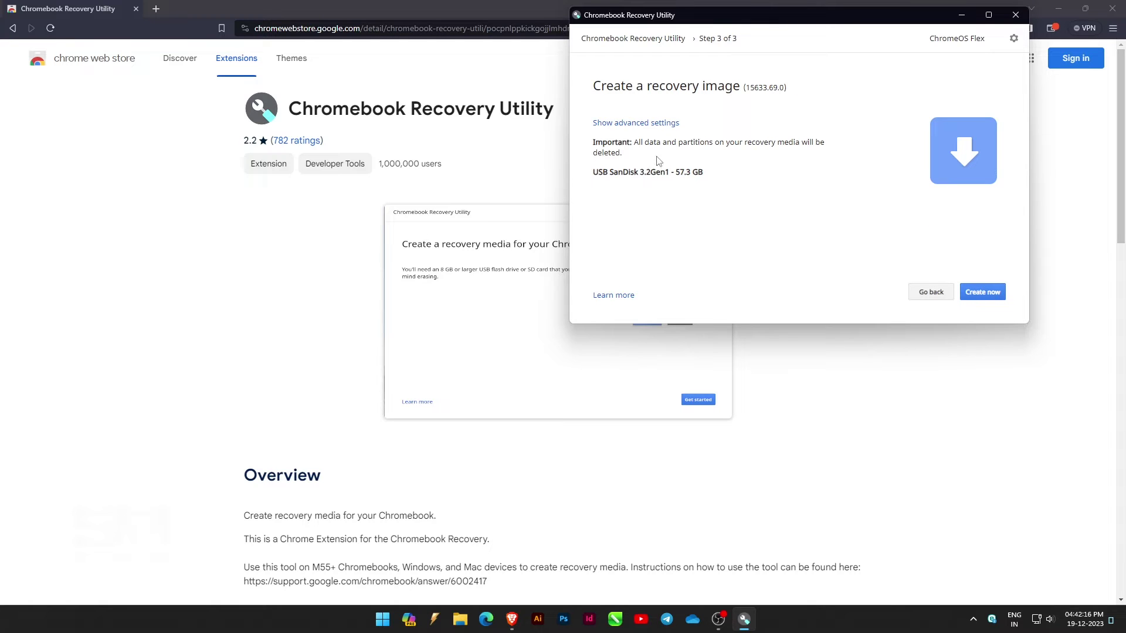
pyautogui.moveTo(656, 161); pyautogui.dragTo(762, 177)
pyautogui.click(762, 176)
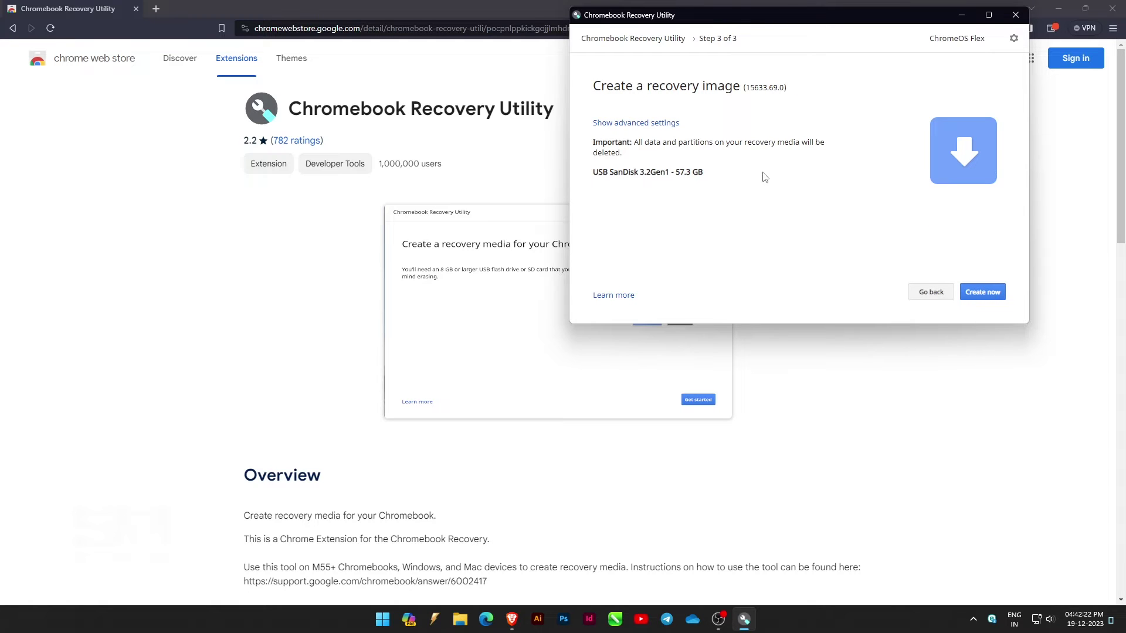
pyautogui.click(989, 297)
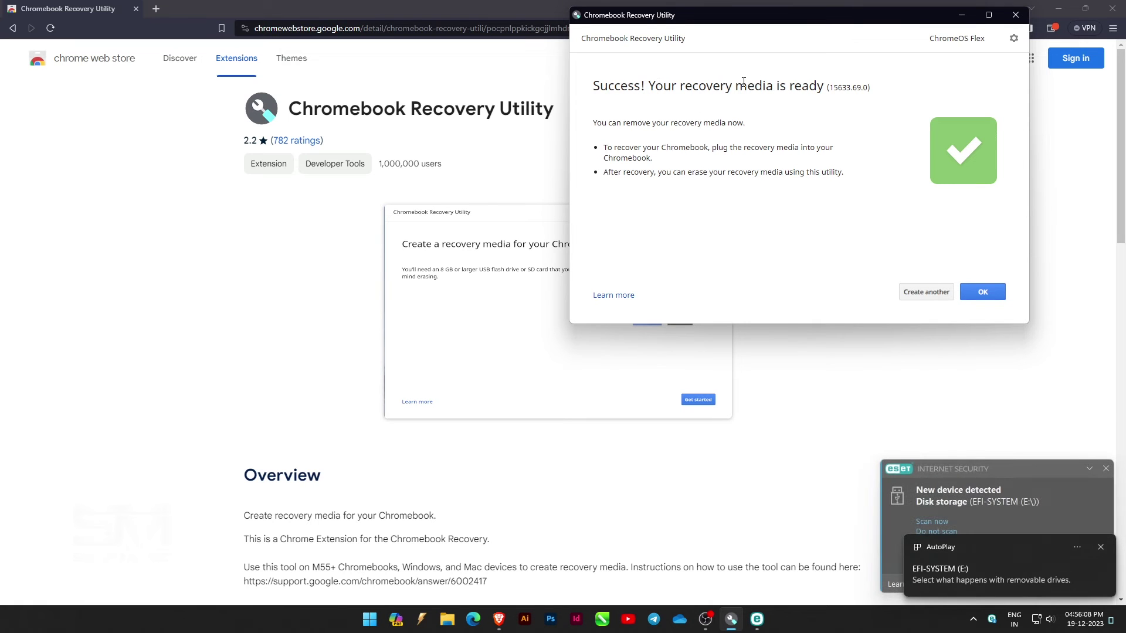
# Step: Close the recovery utility and Brave, then restart the PC from the Start power options
pyautogui.click(988, 294)
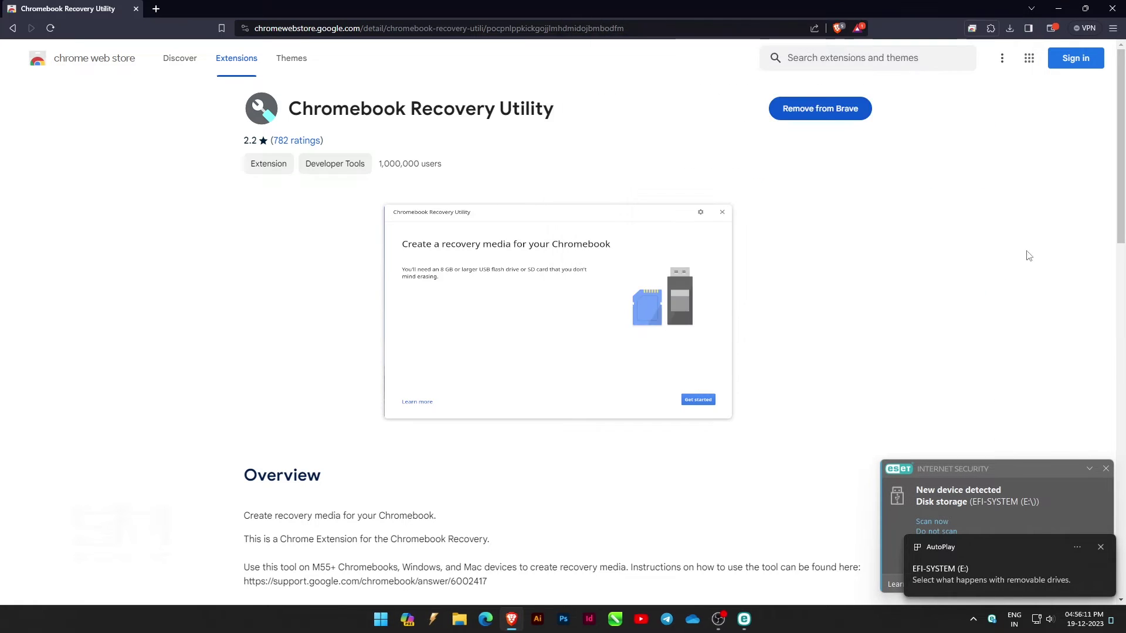
pyautogui.click(1113, 8)
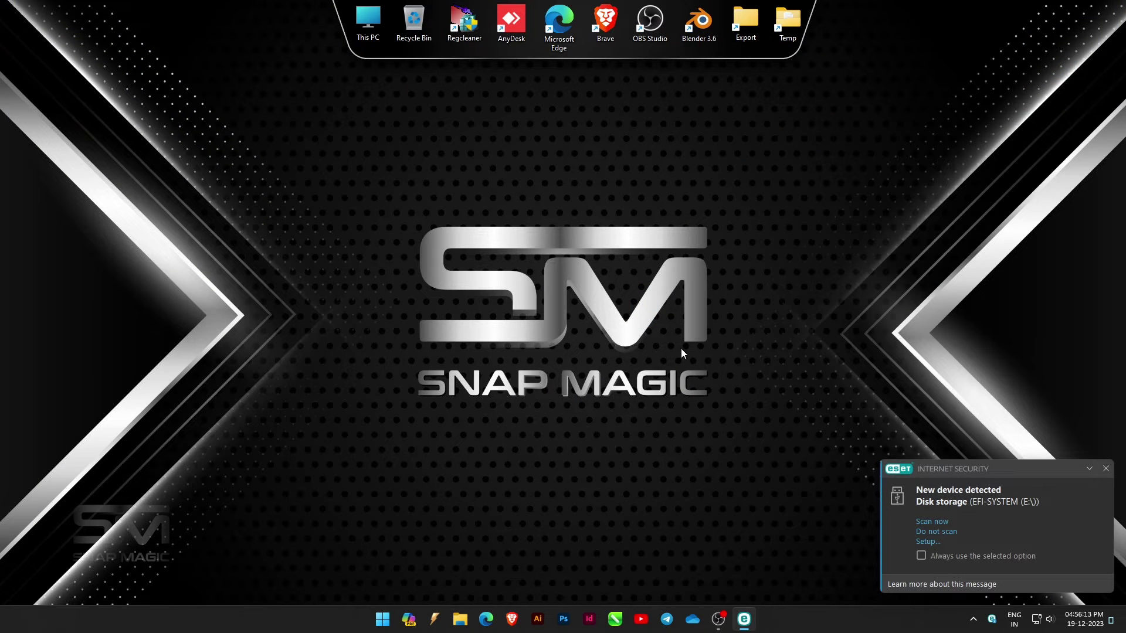
pyautogui.click(383, 618)
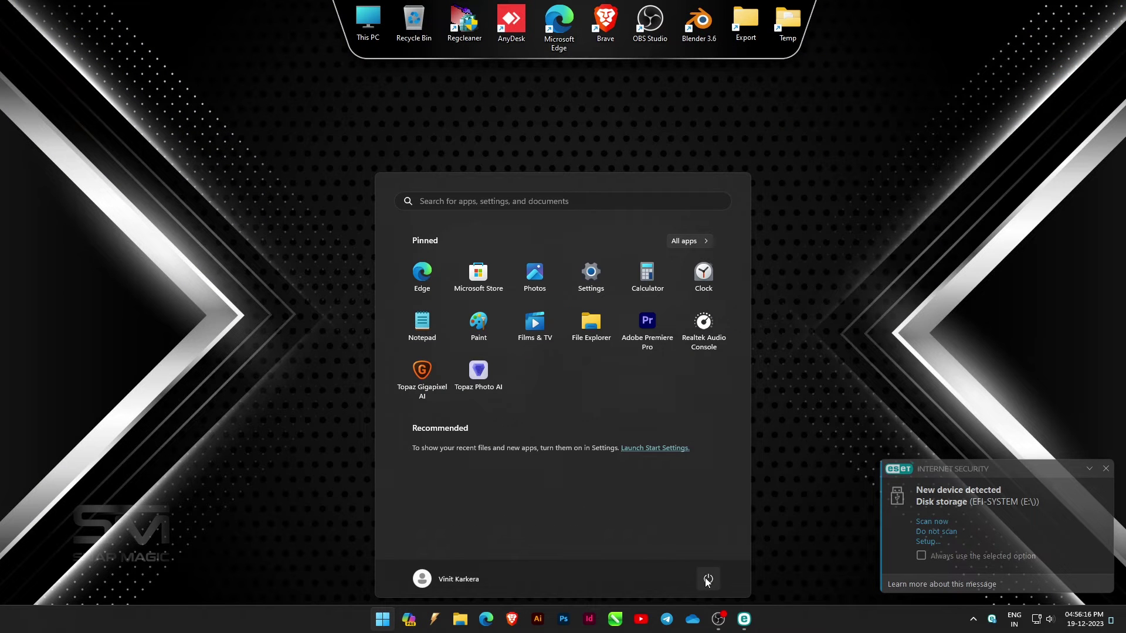
pyautogui.click(706, 578)
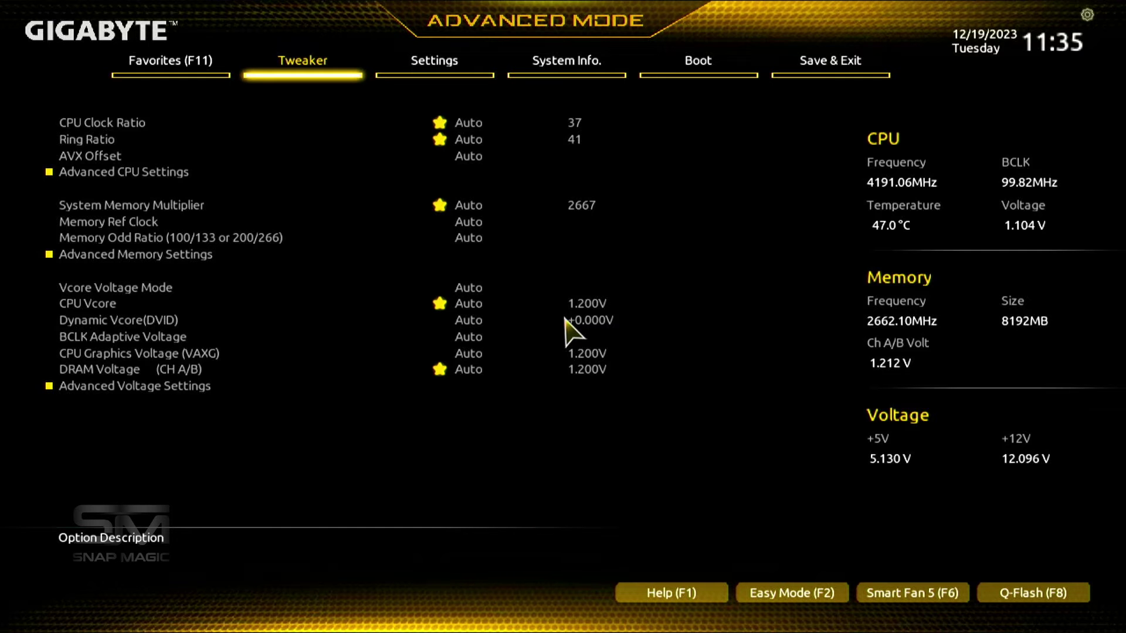
# Step: Check on the Boot tab that Secure Boot is still Disabled
pyautogui.click(701, 72)
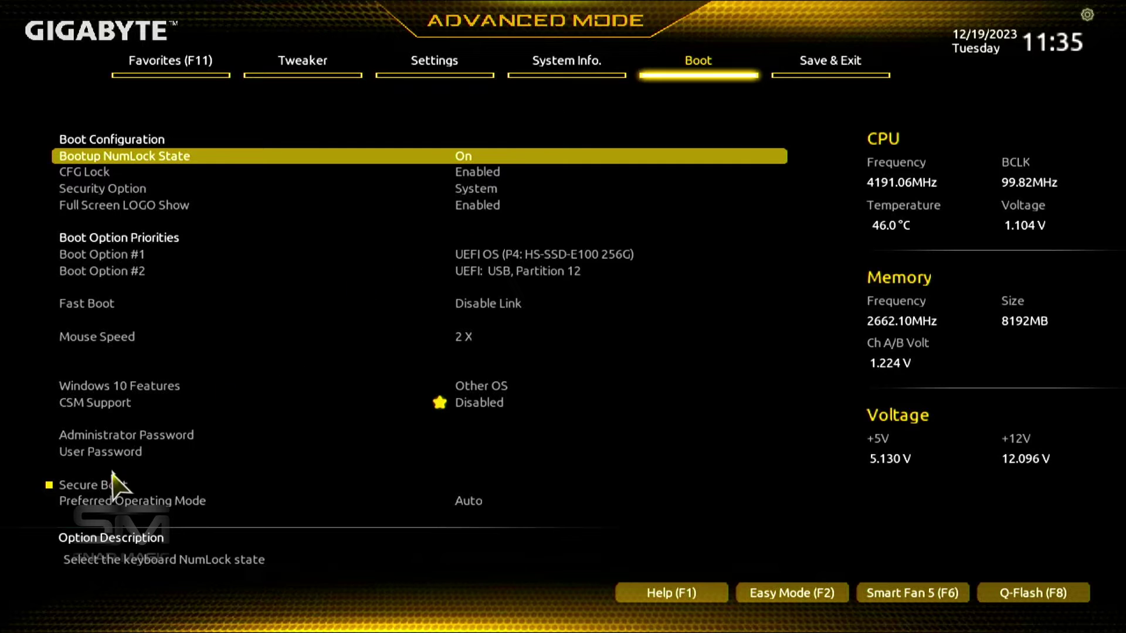
pyautogui.click(91, 488)
pyautogui.click(91, 492)
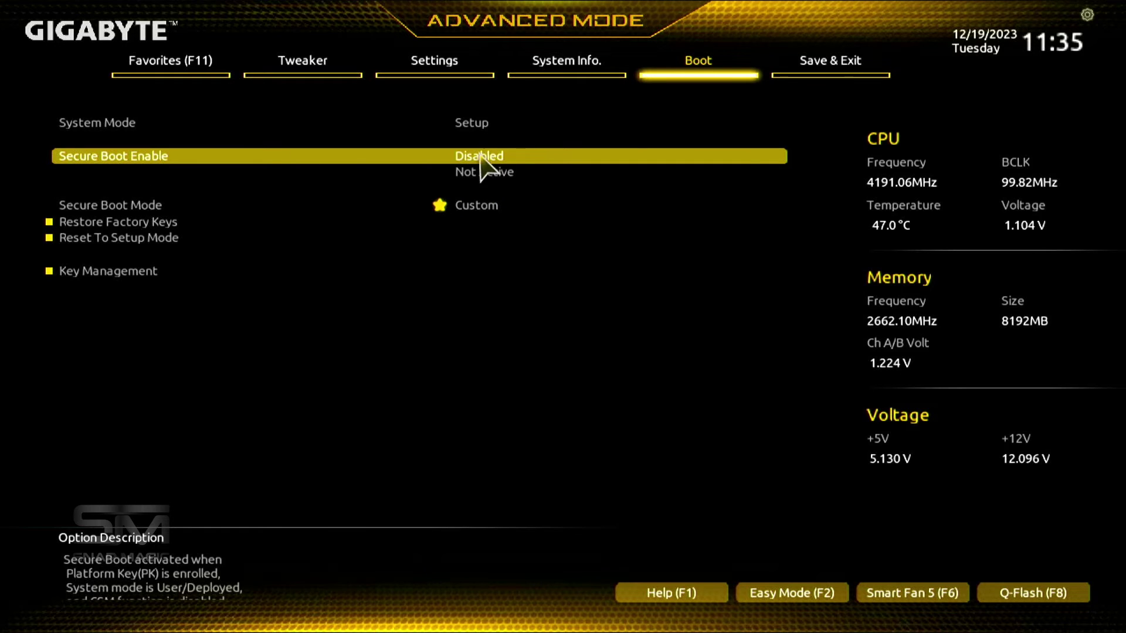
# Step: Save the BIOS configuration with Save & Exit Setup and confirm the reset
pyautogui.click(817, 55)
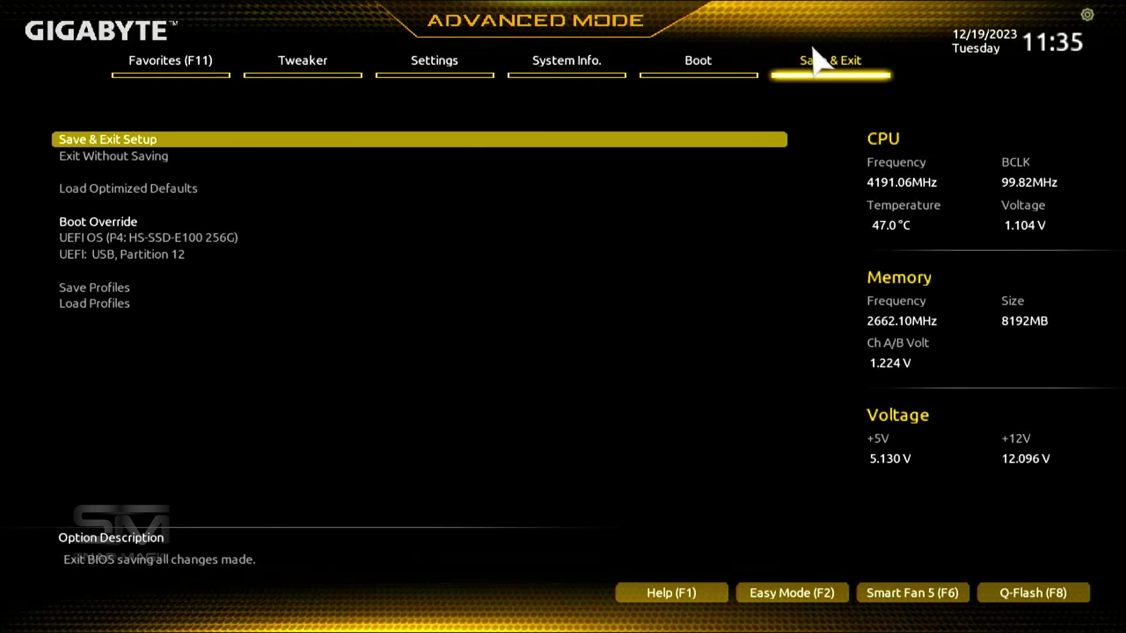
pyautogui.click(100, 143)
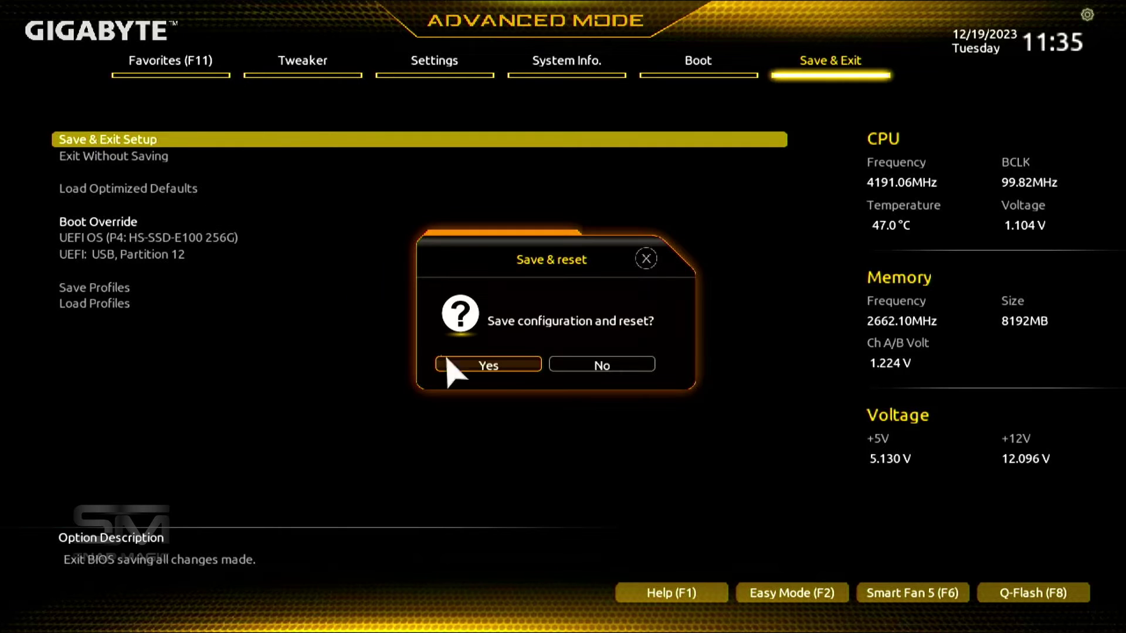
pyautogui.click(491, 370)
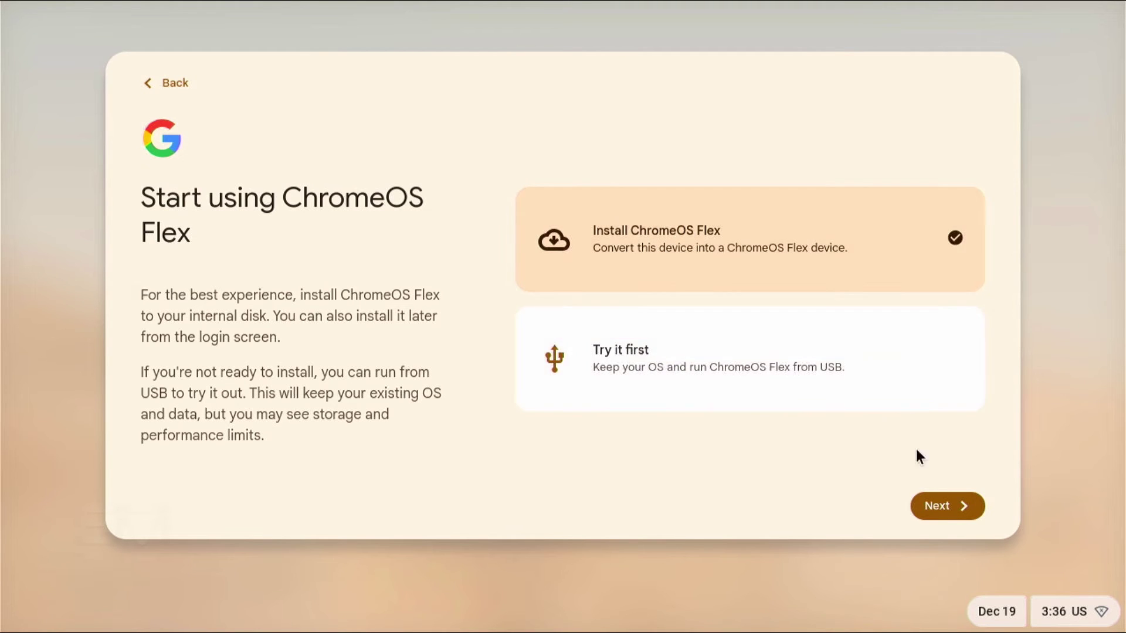
# Step: Start installing ChromeOS Flex to the hard drive and confirm erasing its data
pyautogui.click(923, 502)
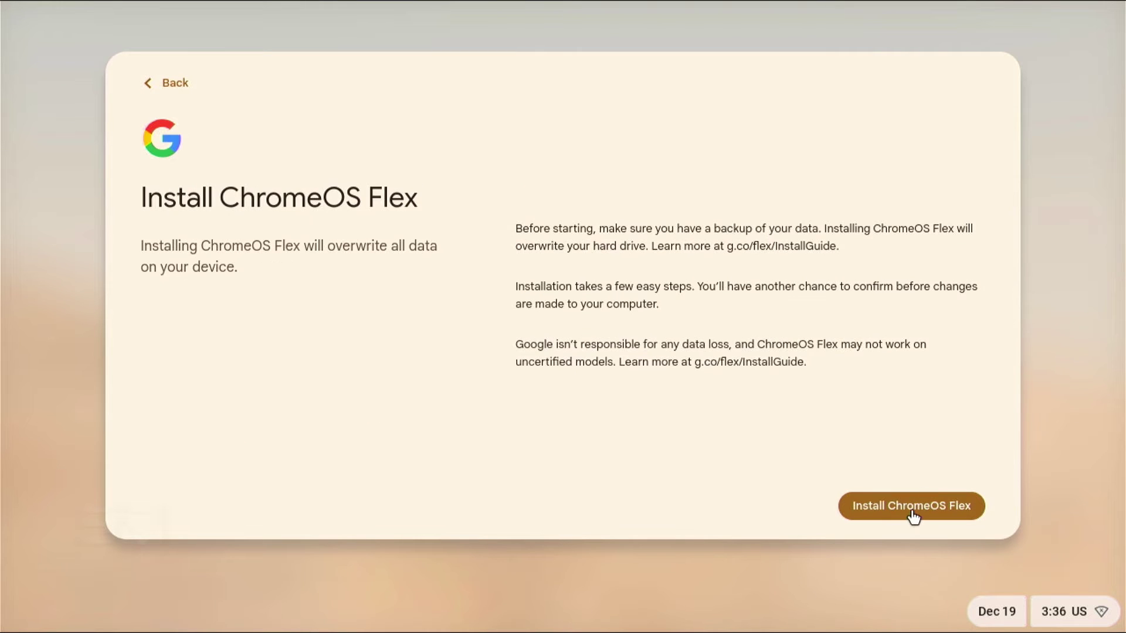
pyautogui.click(905, 510)
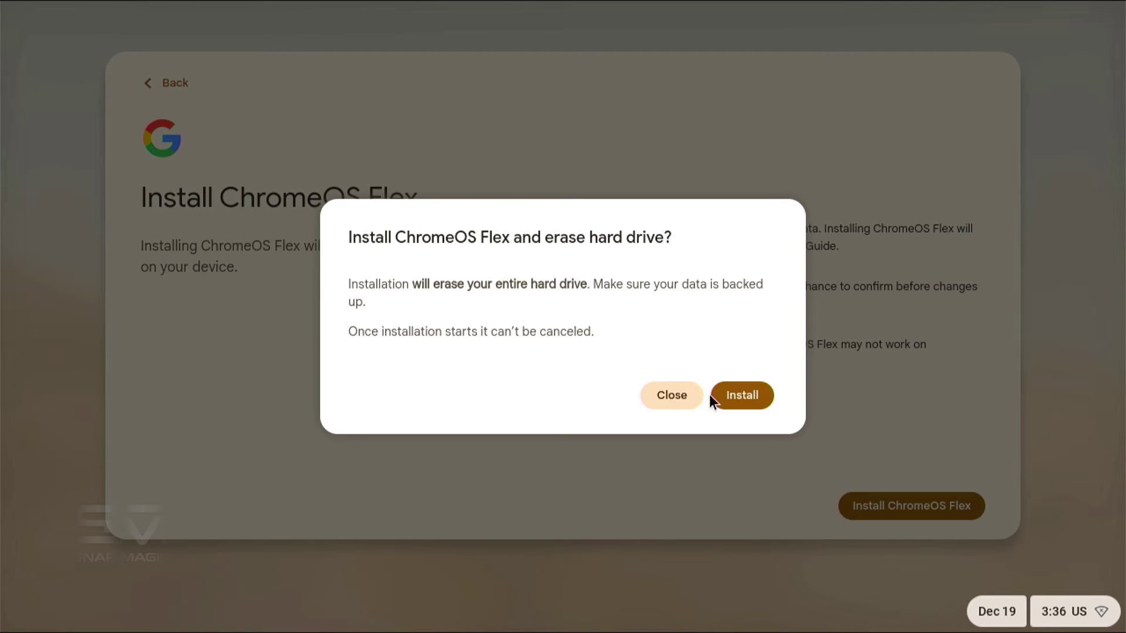
pyautogui.click(751, 401)
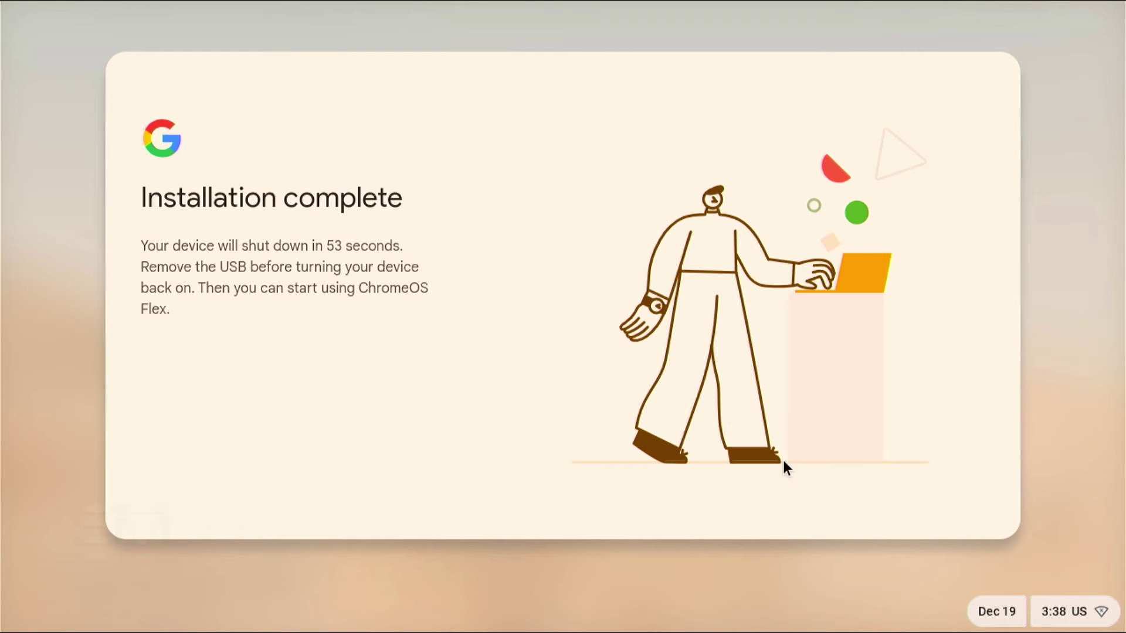
# Step: Shut down the PC from the quick settings power options
pyautogui.click(1052, 619)
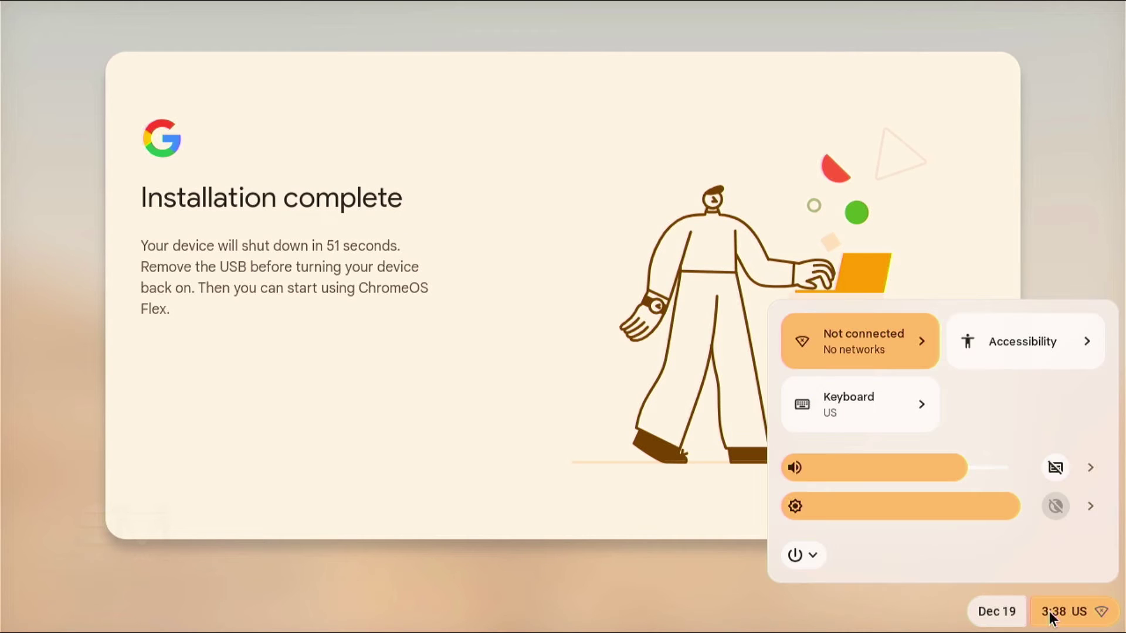
pyautogui.click(791, 558)
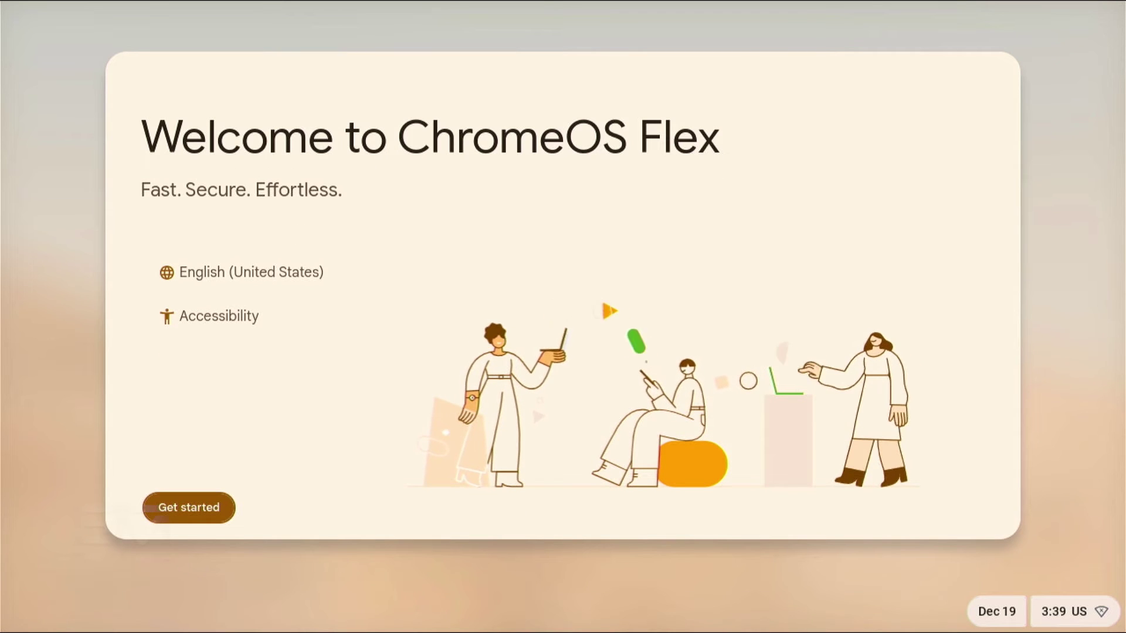
# Step: Connect to Home-Link 2.4G, choose personal use and continue to Google Account sign-in
pyautogui.click(182, 508)
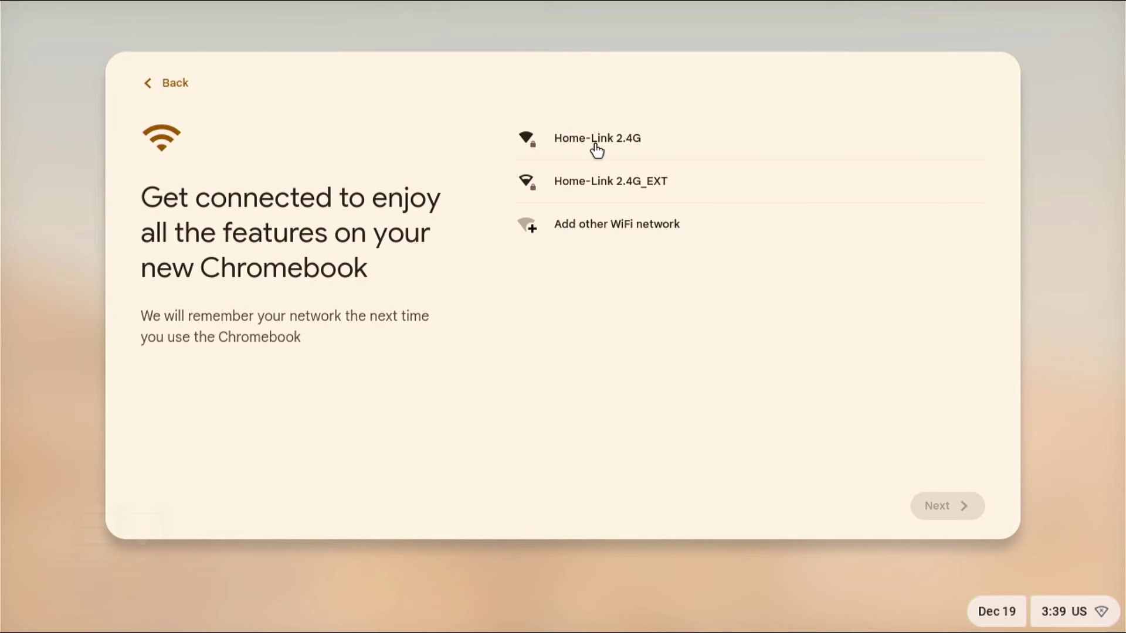
pyautogui.click(624, 147)
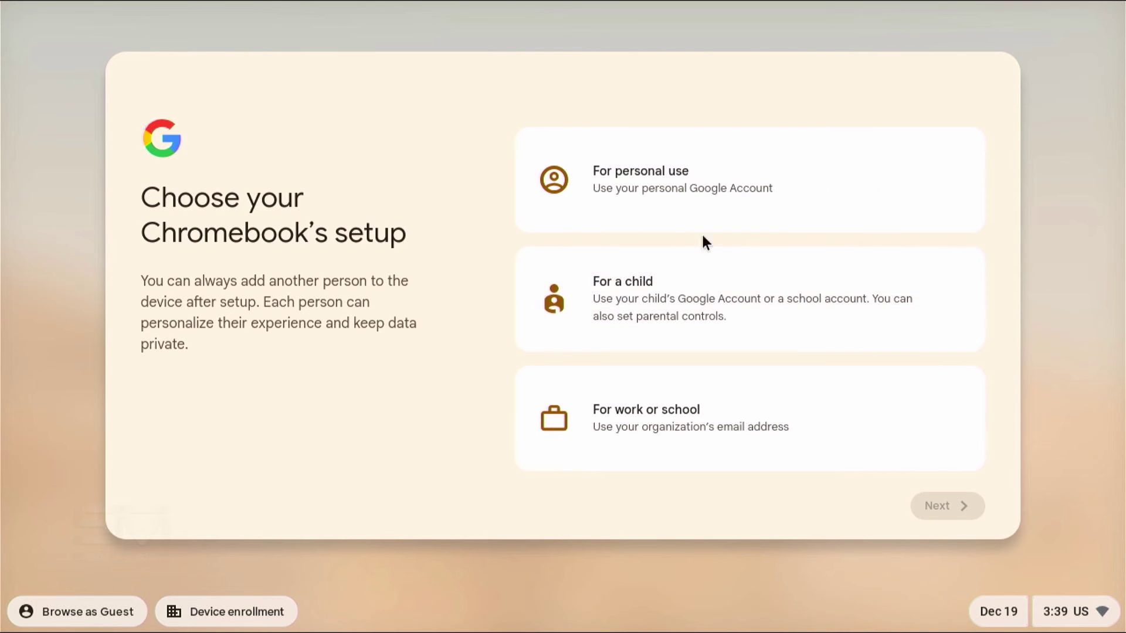
pyautogui.click(680, 197)
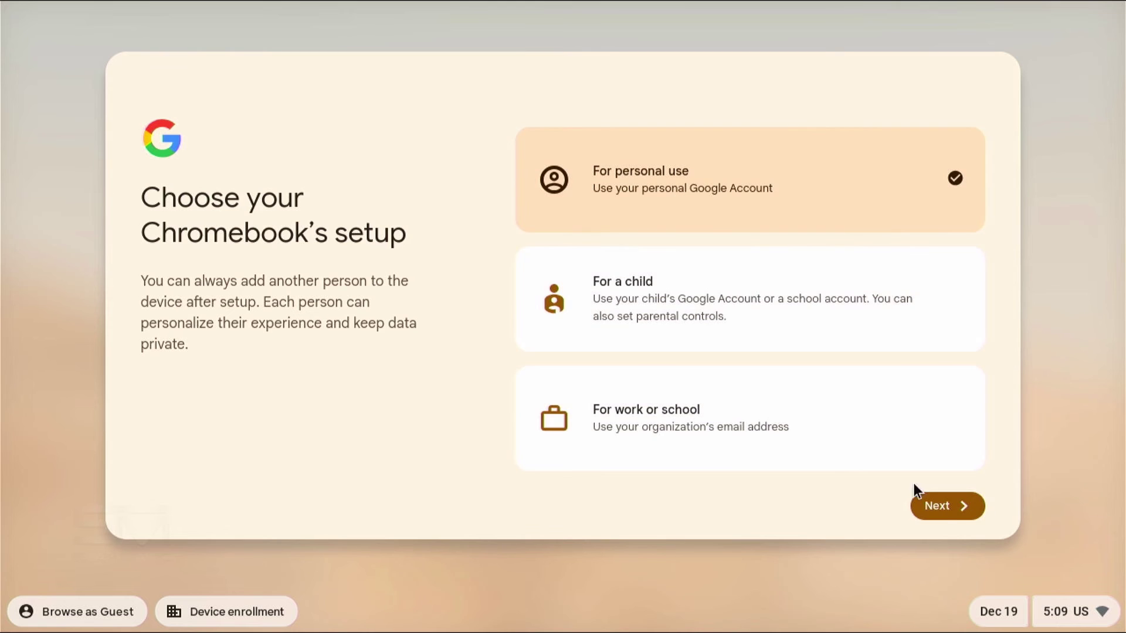
pyautogui.click(953, 518)
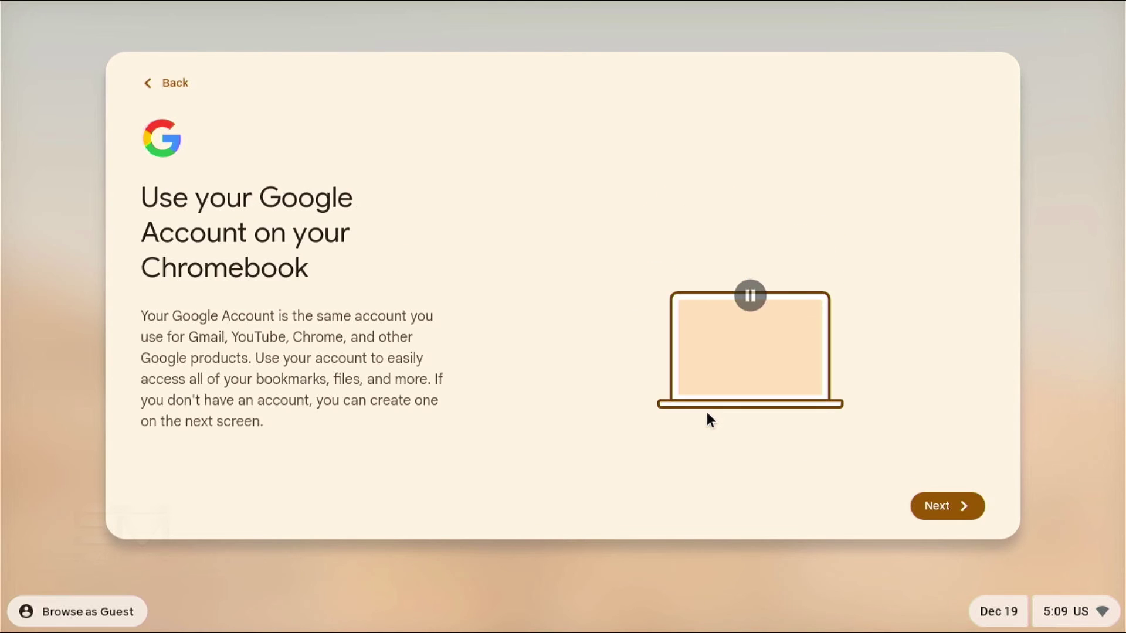
pyautogui.click(949, 507)
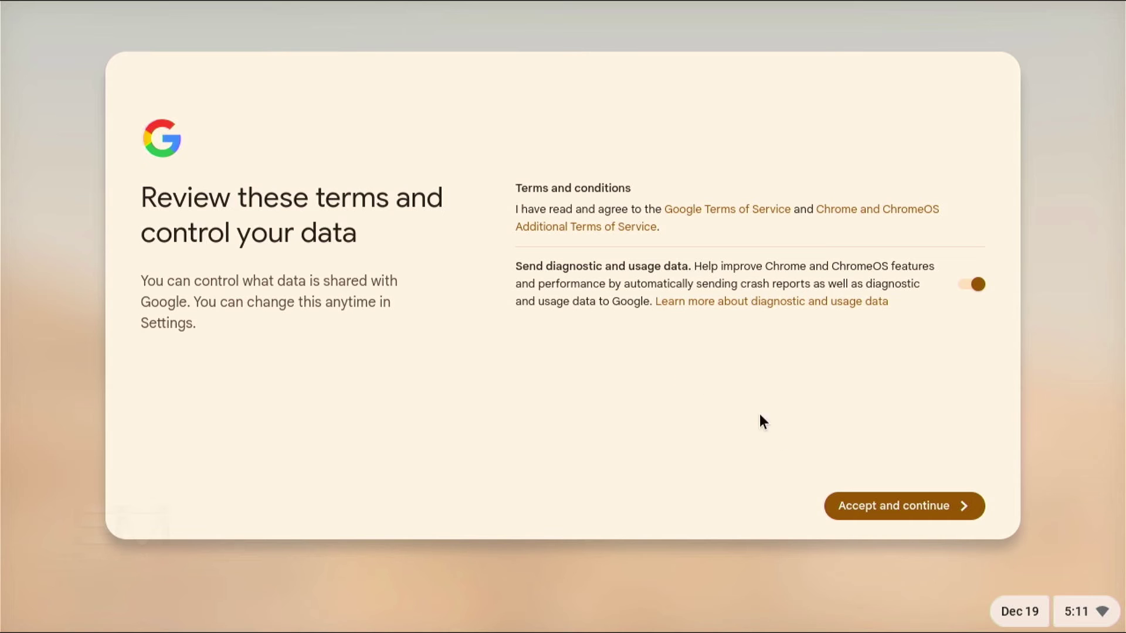
# Step: Accept the terms, sync and hardware data collection, skip phone pairing, keep display size
pyautogui.click(863, 519)
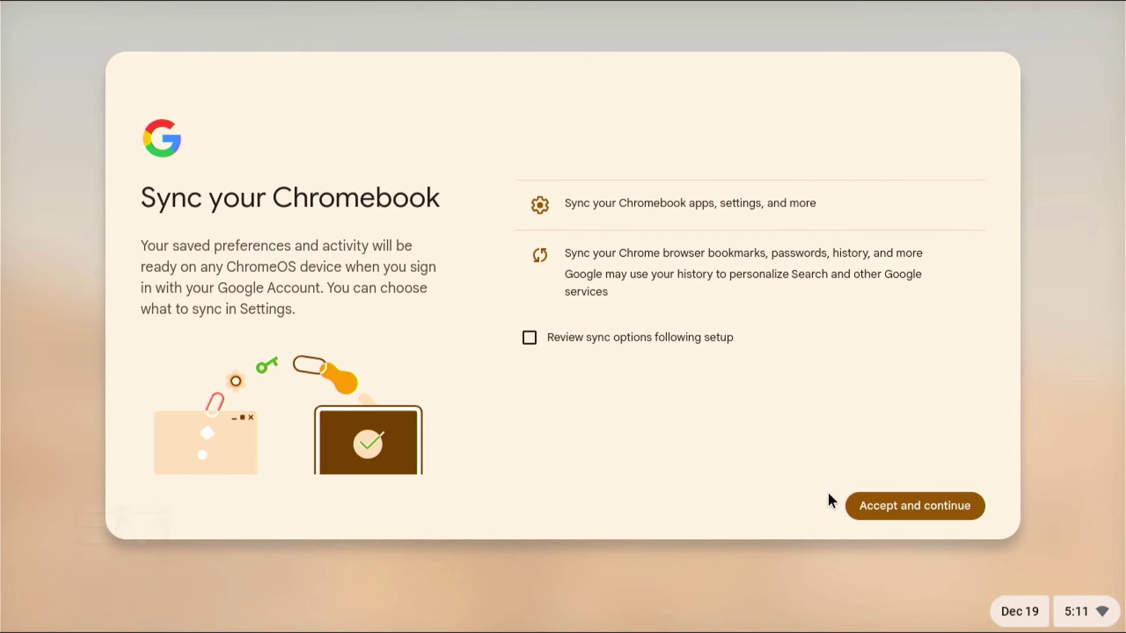
pyautogui.click(905, 520)
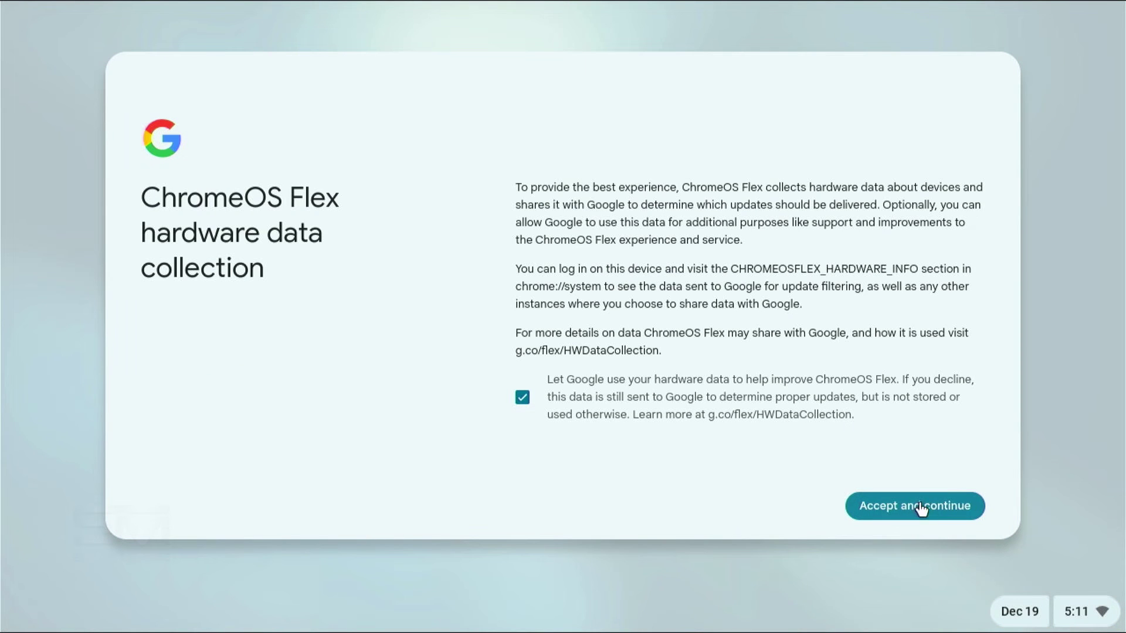
pyautogui.click(889, 514)
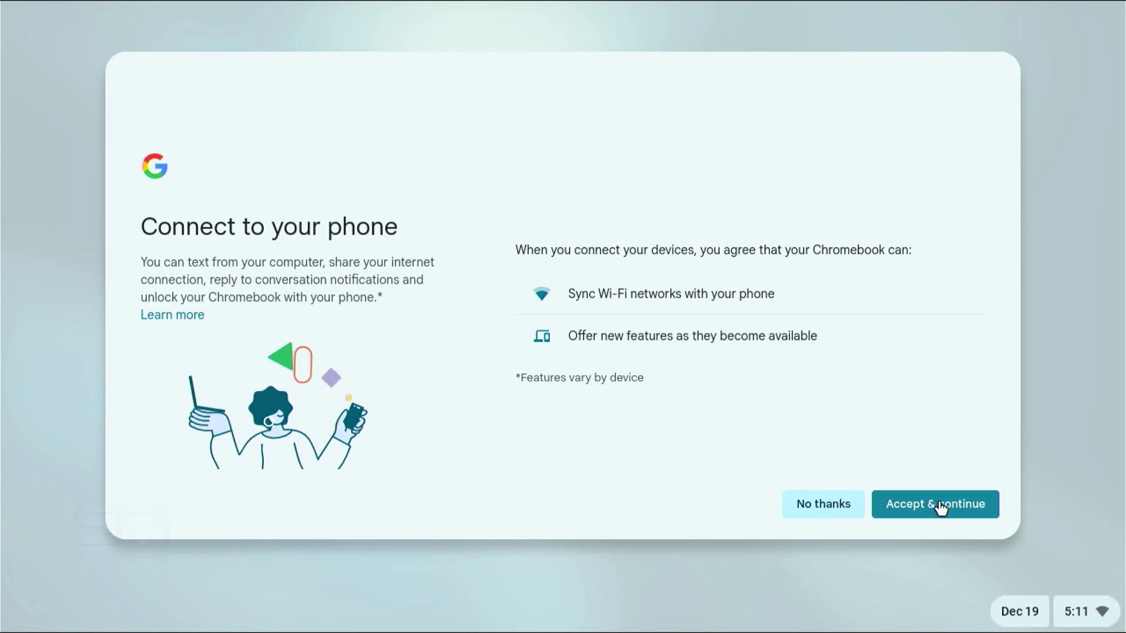
pyautogui.click(821, 507)
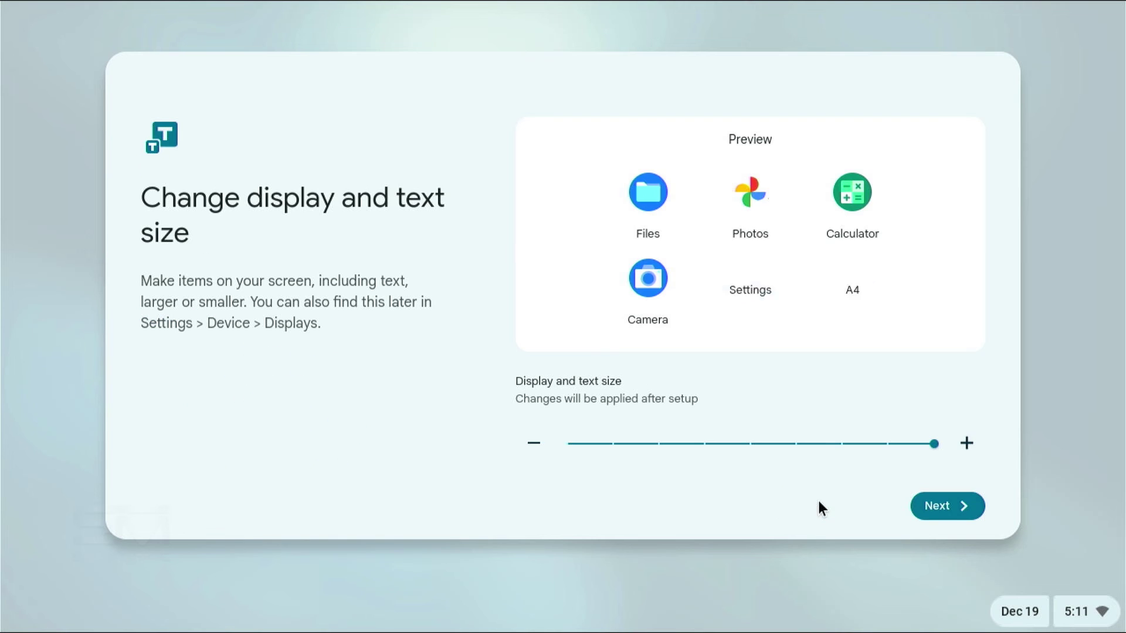
pyautogui.click(959, 522)
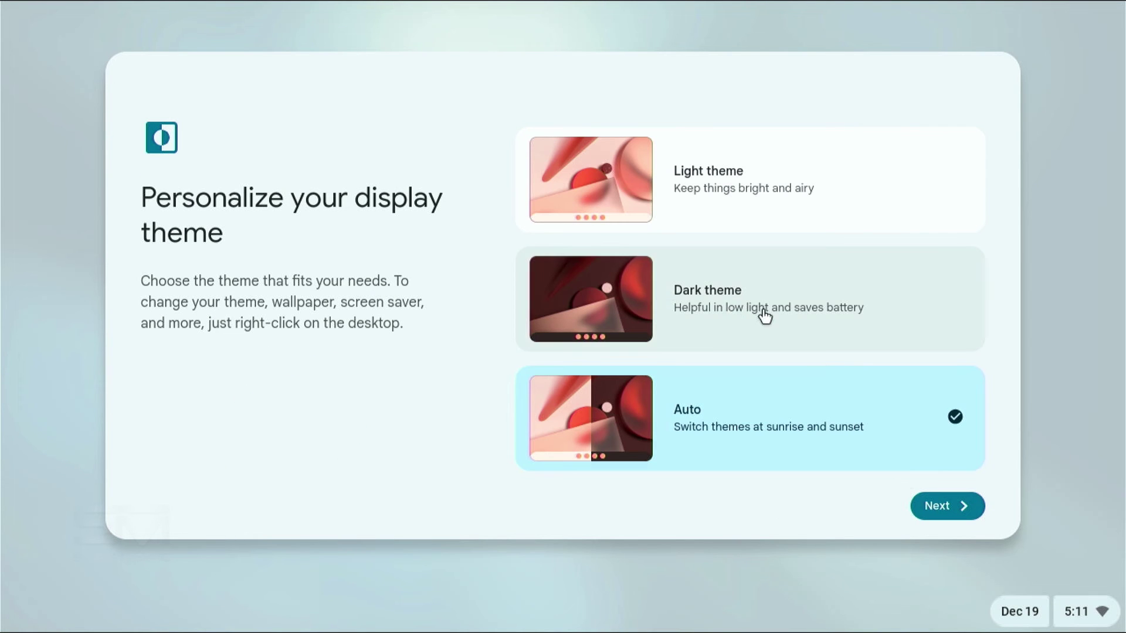
# Step: Choose the Dark theme and finish setup to reach the desktop
pyautogui.click(771, 331)
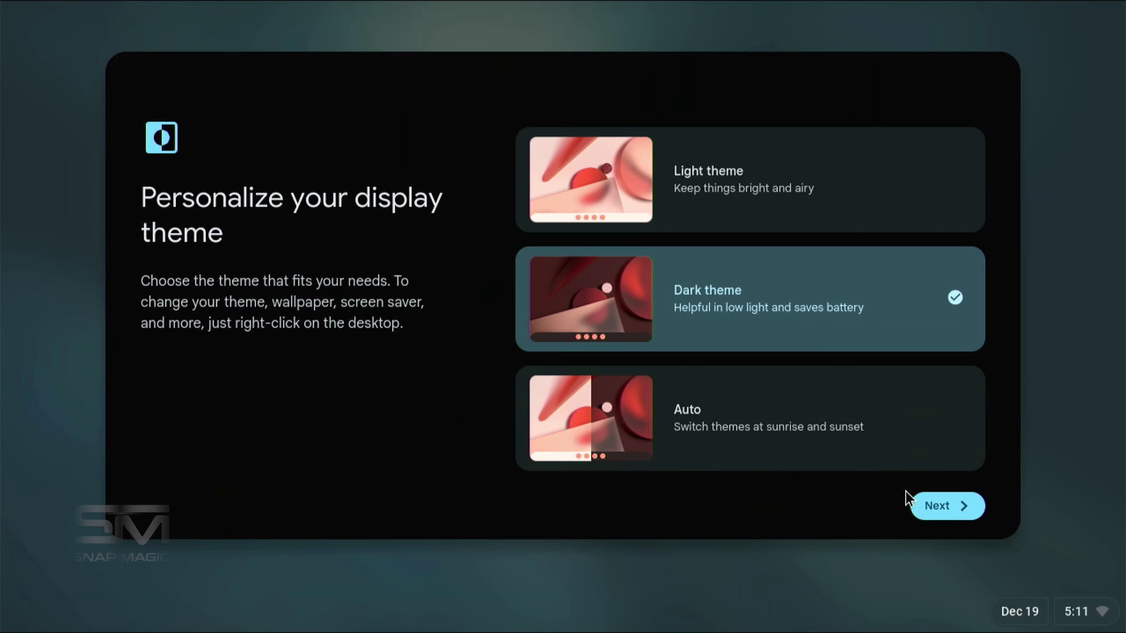
pyautogui.click(953, 508)
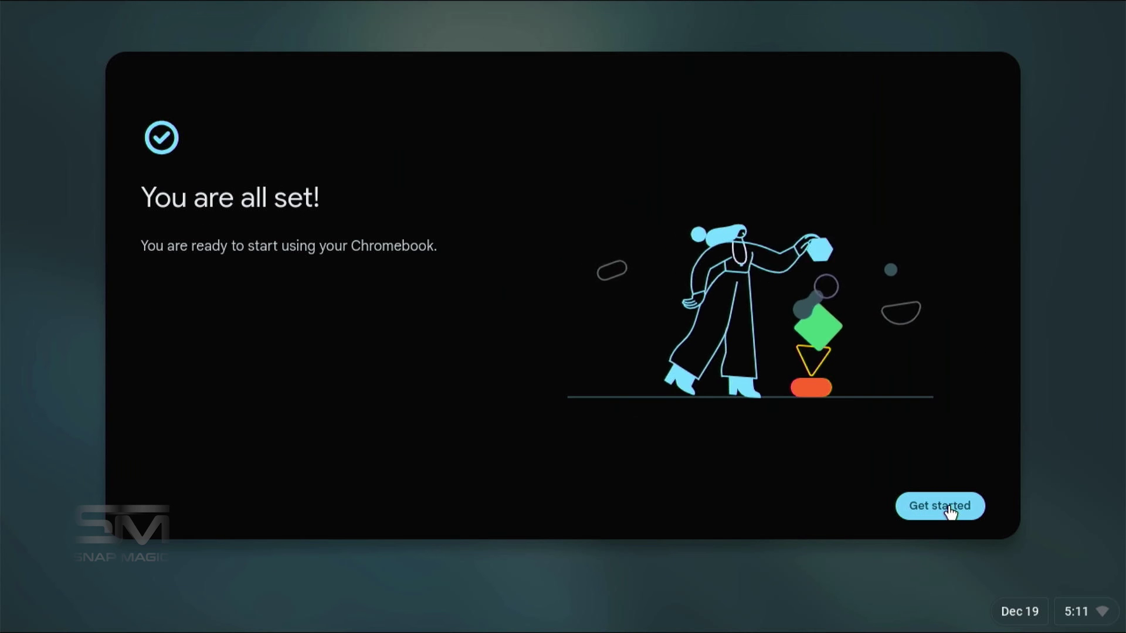
pyautogui.click(947, 509)
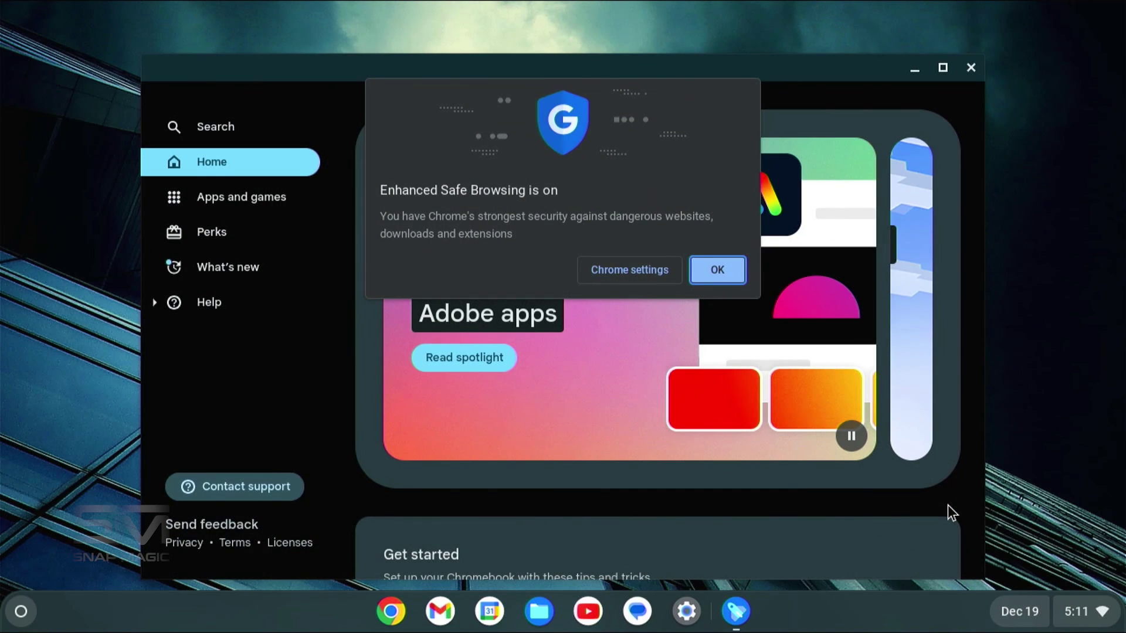
# Step: Dismiss the Enhanced Safe Browsing notice and close the Explore app
pyautogui.click(719, 271)
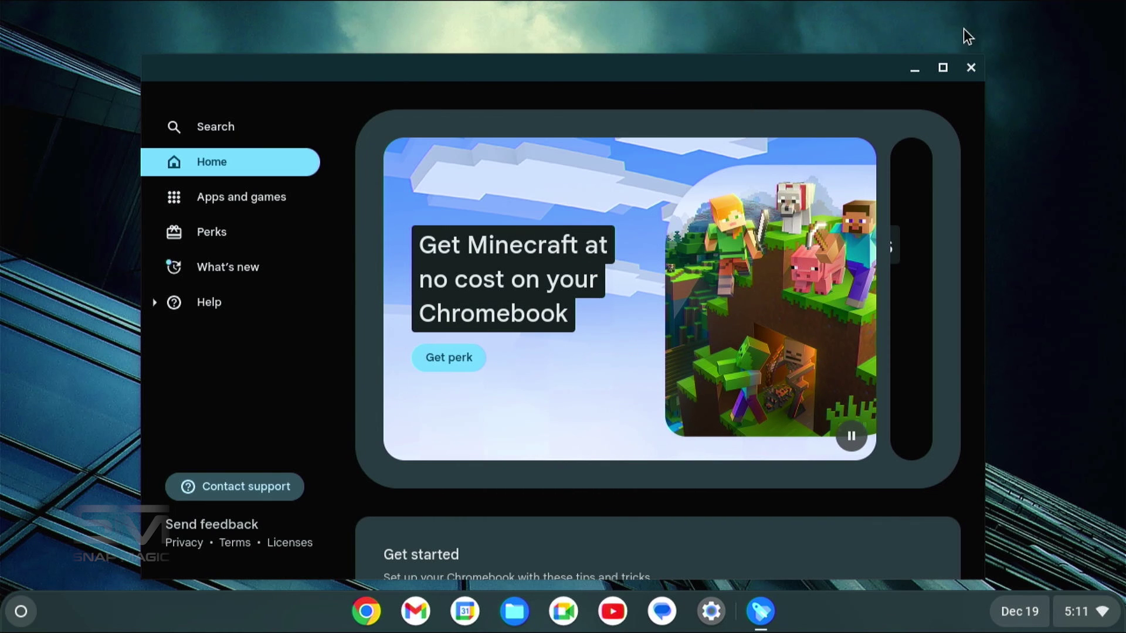
pyautogui.click(972, 68)
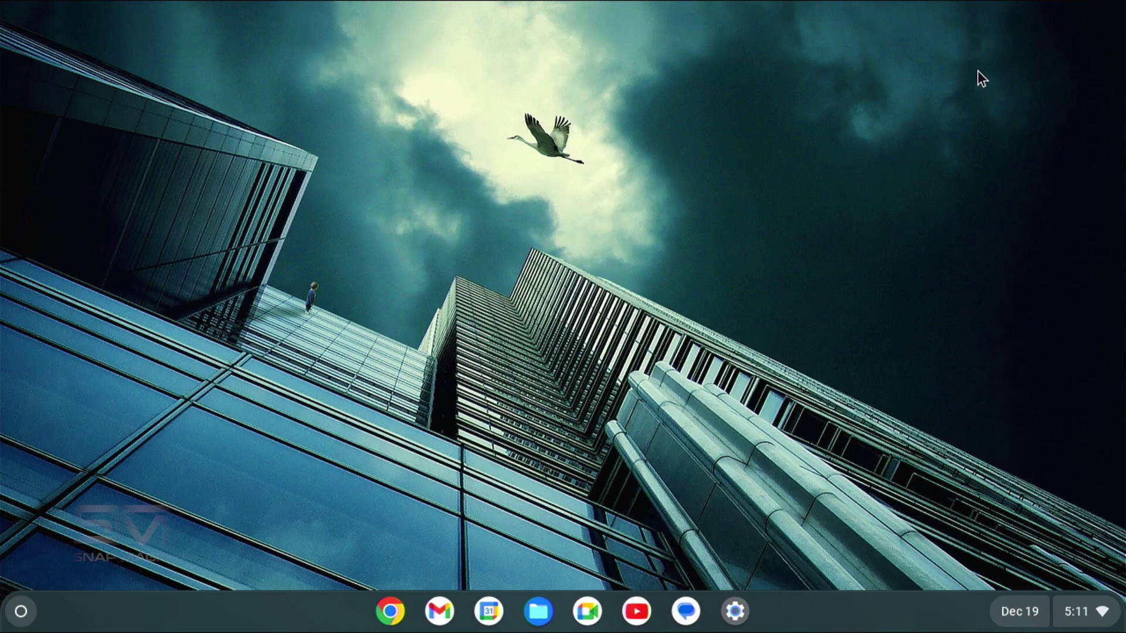
# Step: Launch Chrome Canvas from the launcher's app list
pyautogui.click(18, 618)
pyautogui.scroll(-3, 231, 390)
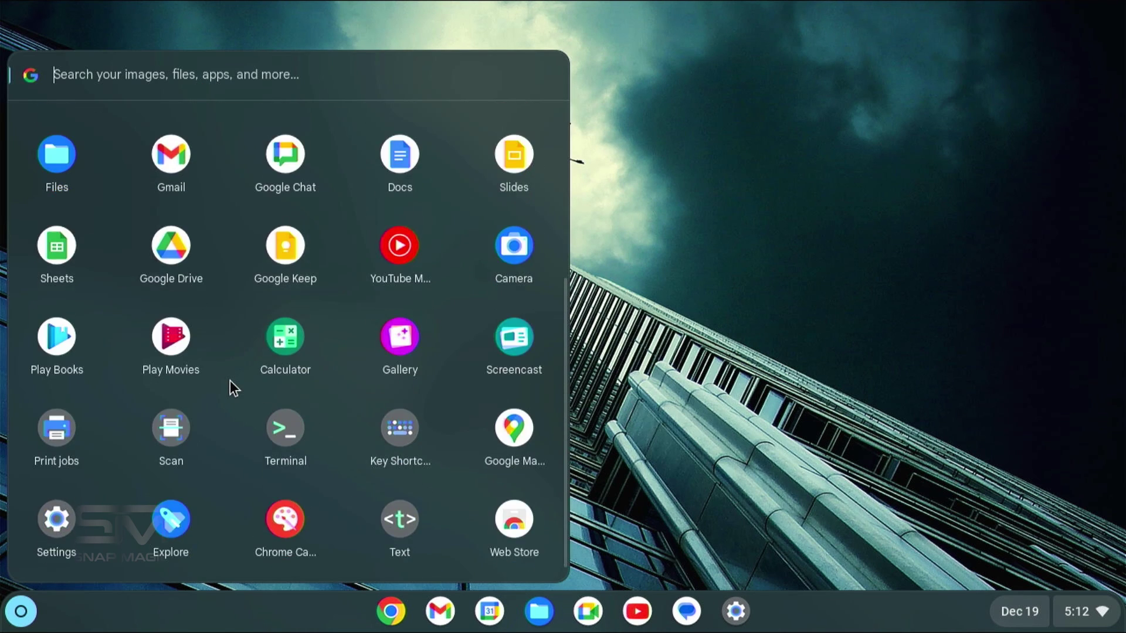
pyautogui.scroll(3, 231, 390)
pyautogui.click(787, 321)
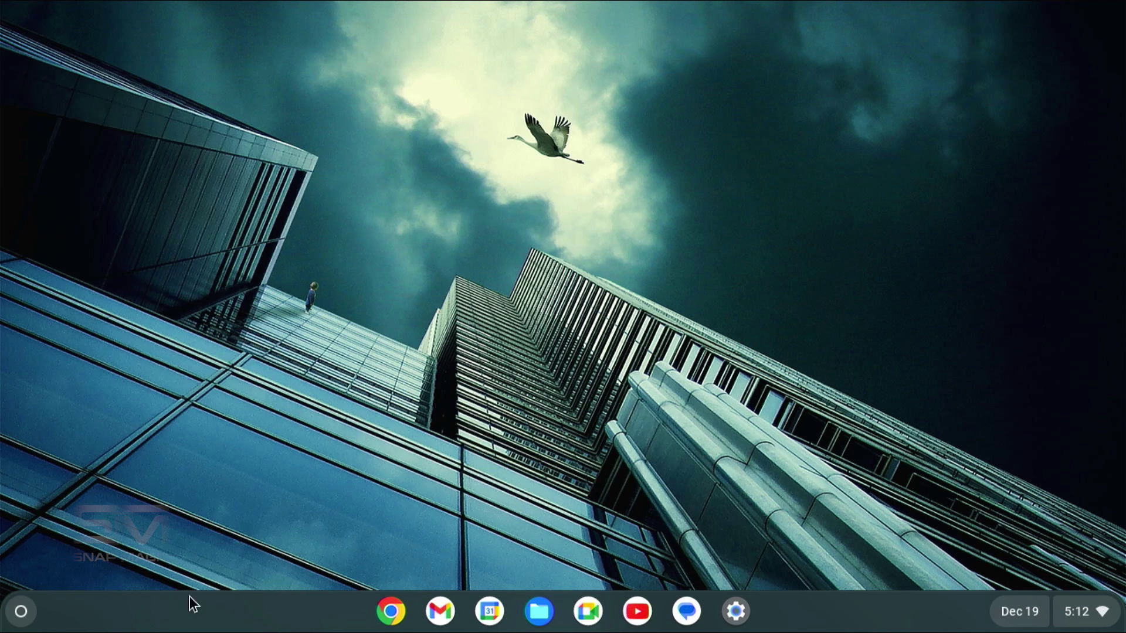
pyautogui.click(18, 619)
pyautogui.click(272, 205)
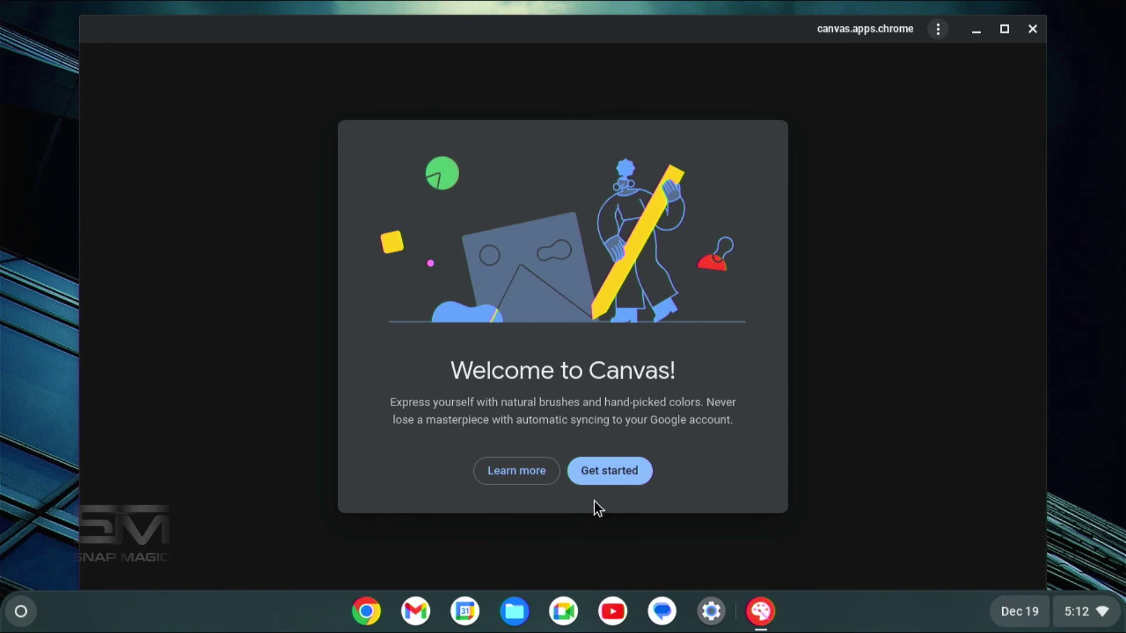
# Step: Sketch a test stroke with the pencil in Chrome Canvas, return to the gallery, and close the app
pyautogui.click(620, 469)
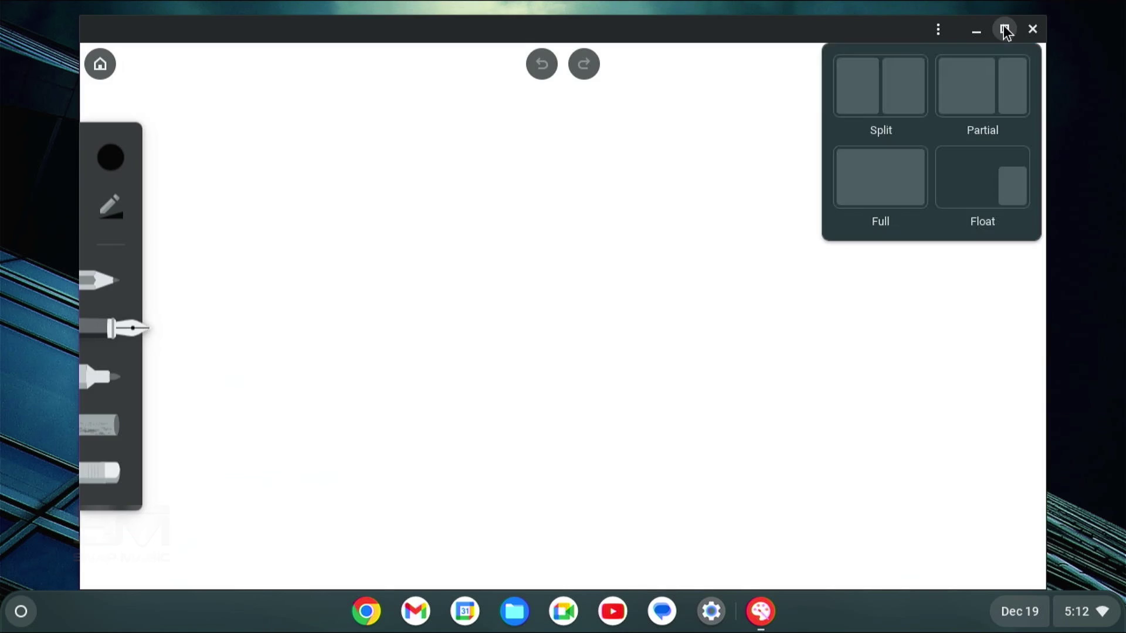
pyautogui.click(1004, 28)
pyautogui.click(31, 282)
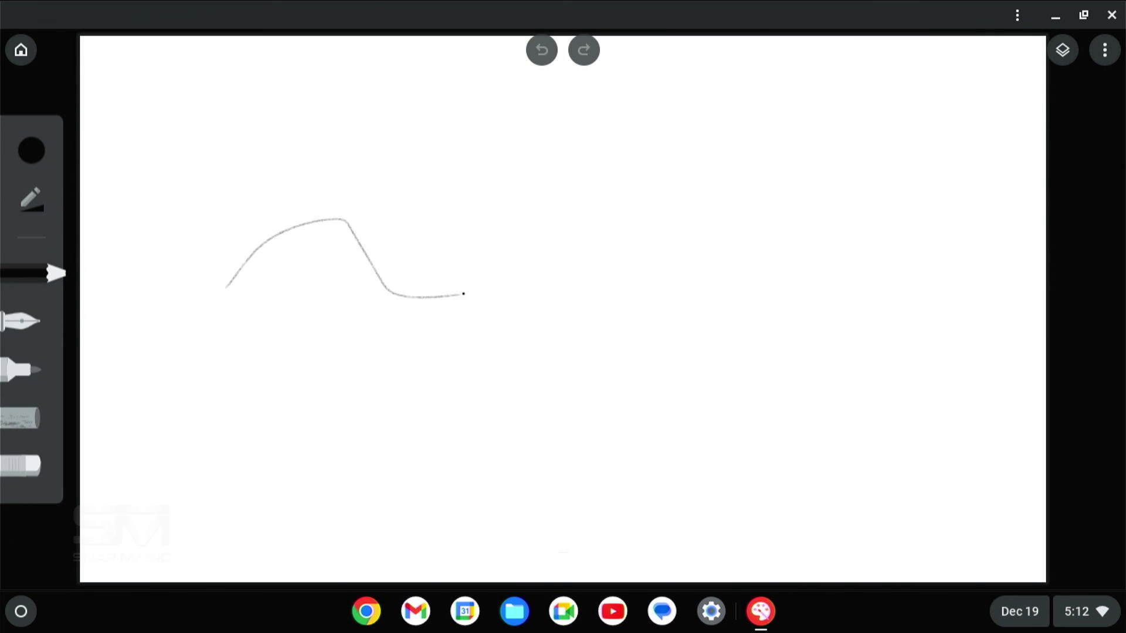
pyautogui.click(21, 49)
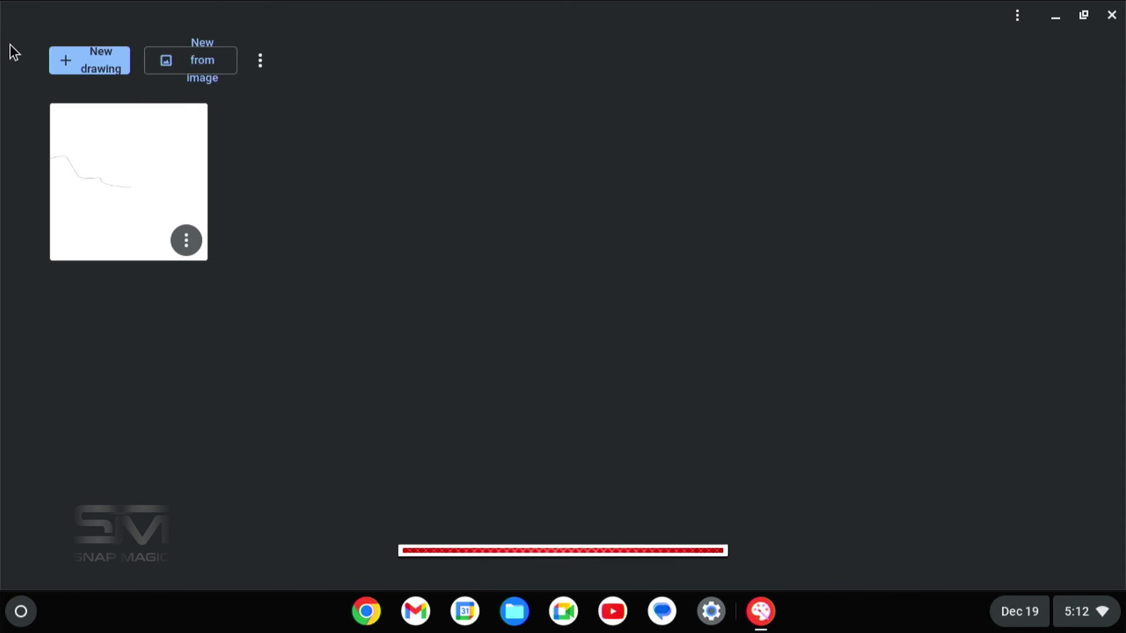
pyautogui.click(1112, 14)
pyautogui.press('super')
pyautogui.scroll(-1, 222, 385)
pyautogui.scroll(-1, 223, 384)
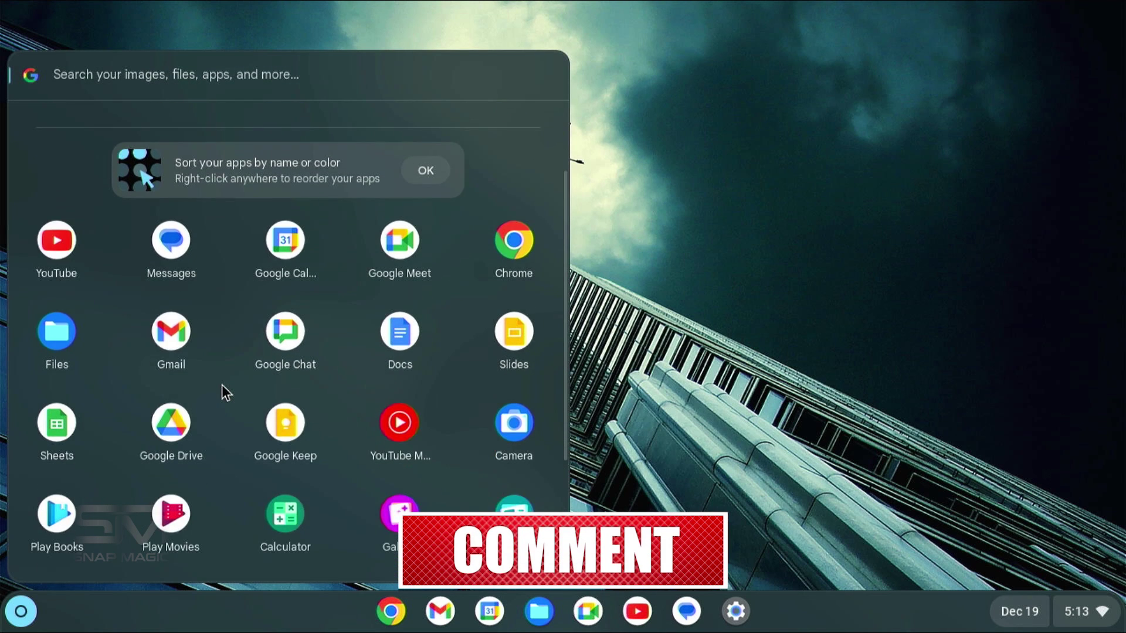
pyautogui.scroll(-2, 221, 384)
pyautogui.scroll(-1, 221, 385)
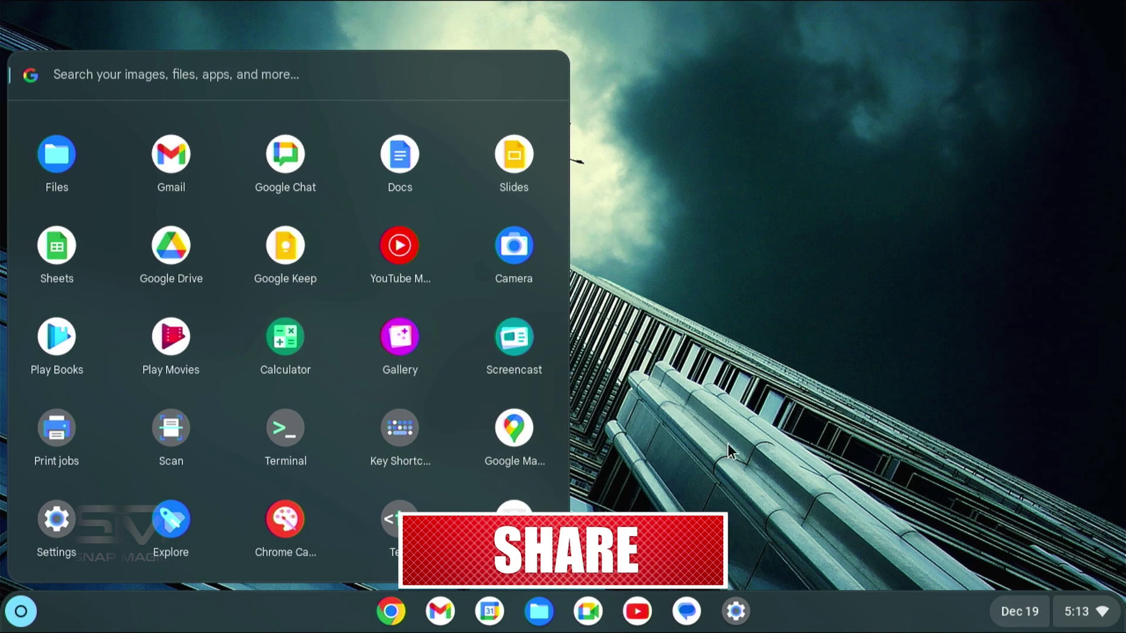
# Step: Launch the Chrome Web Store from the app grid, landing on its Discover page
pyautogui.click(514, 563)
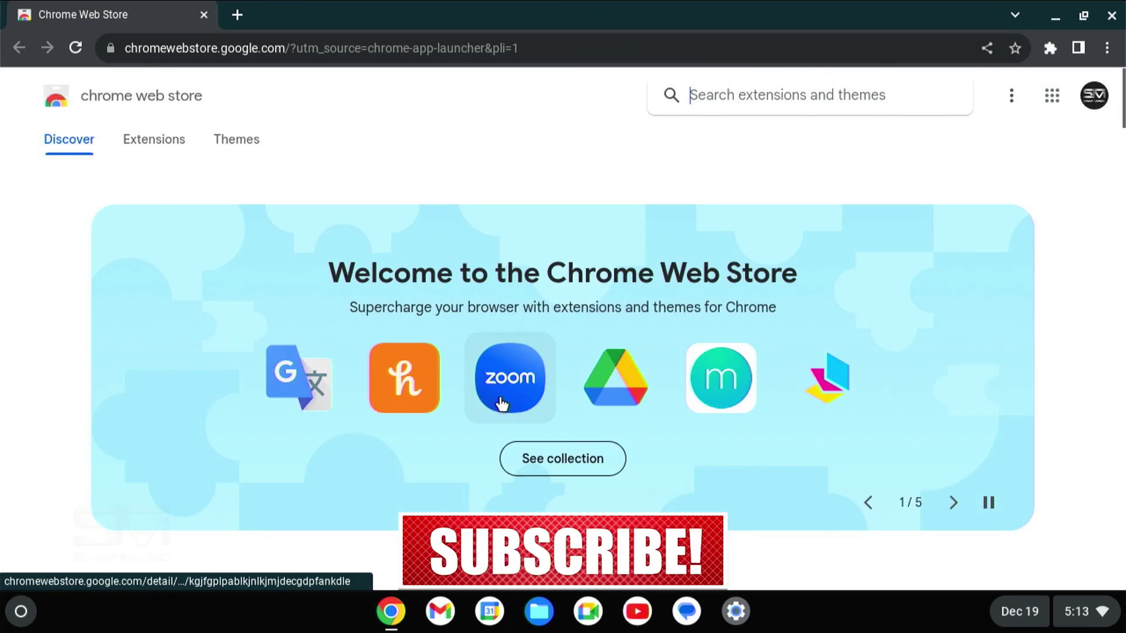